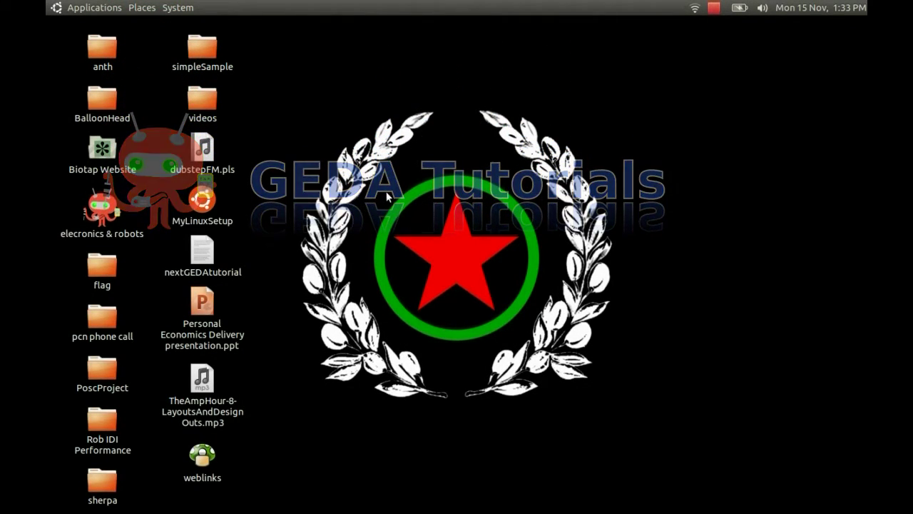
- Open the nextGEDAtutorial notes file from the desktop in gedit
double_click(199, 245)
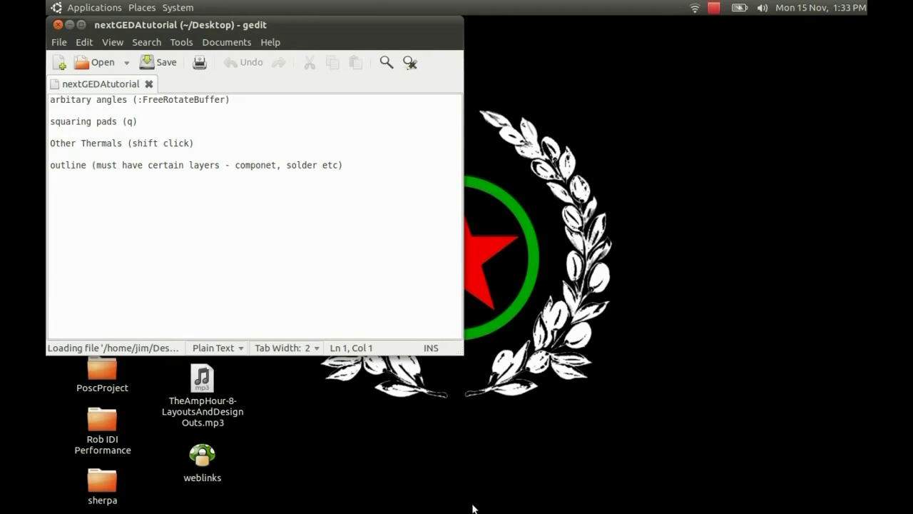
mouse_move(473, 510)
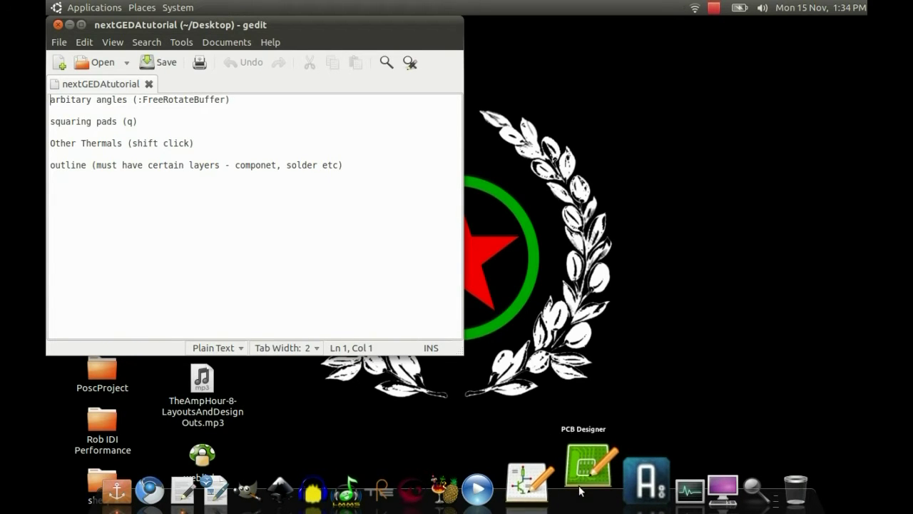
- Launch PCB and place an MSP430F1121 footprint from newlib > msp430 onto the board
left_click(579, 490)
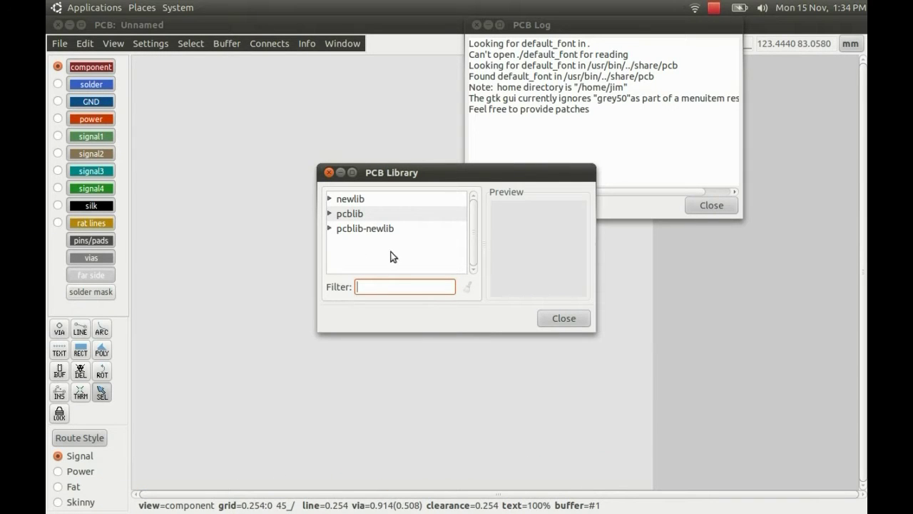
left_click(330, 198)
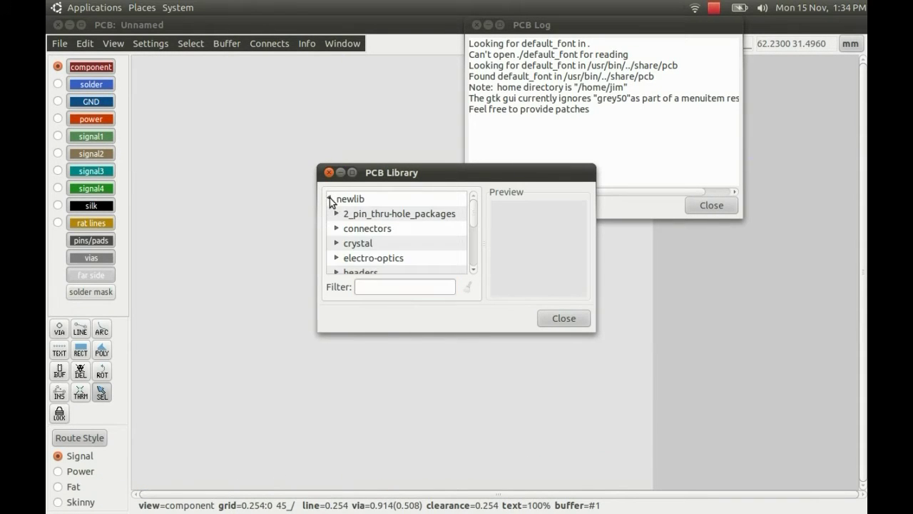
scroll(341, 237, "down", 1)
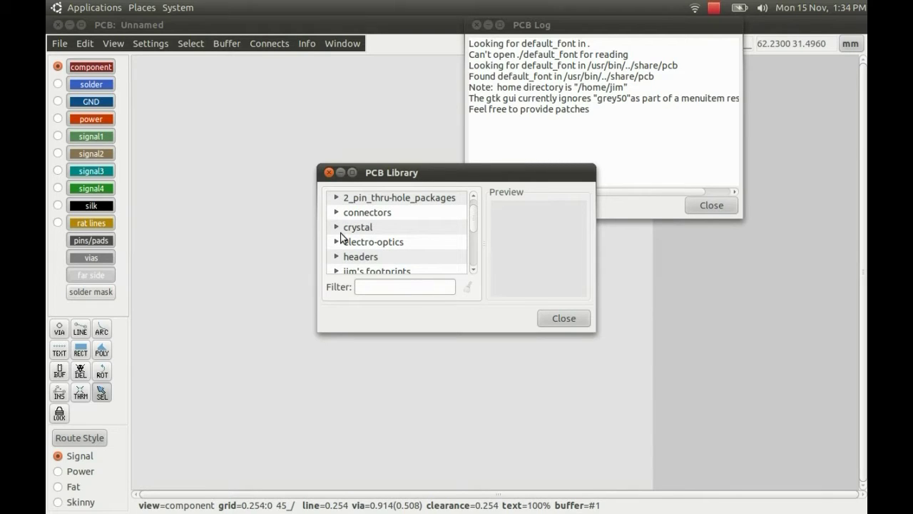
scroll(341, 237, "down", 4)
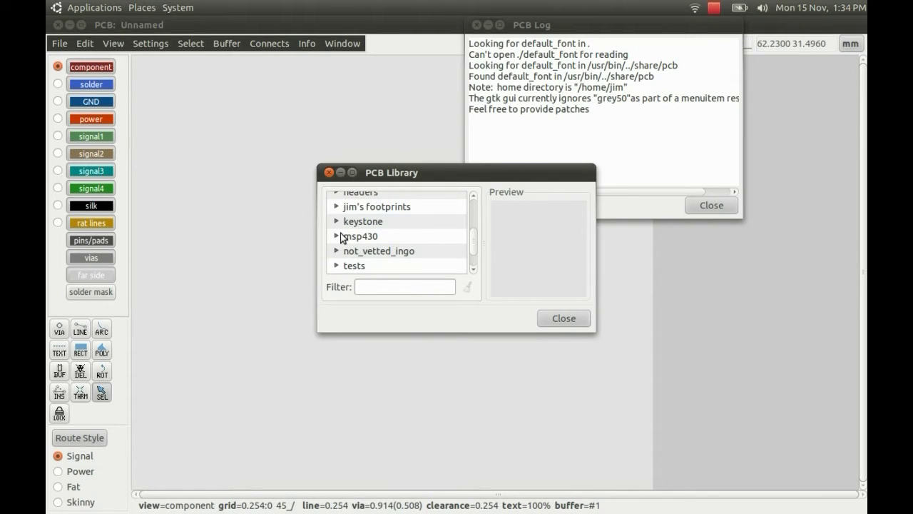
left_click(338, 237)
scroll(350, 244, "down", 1)
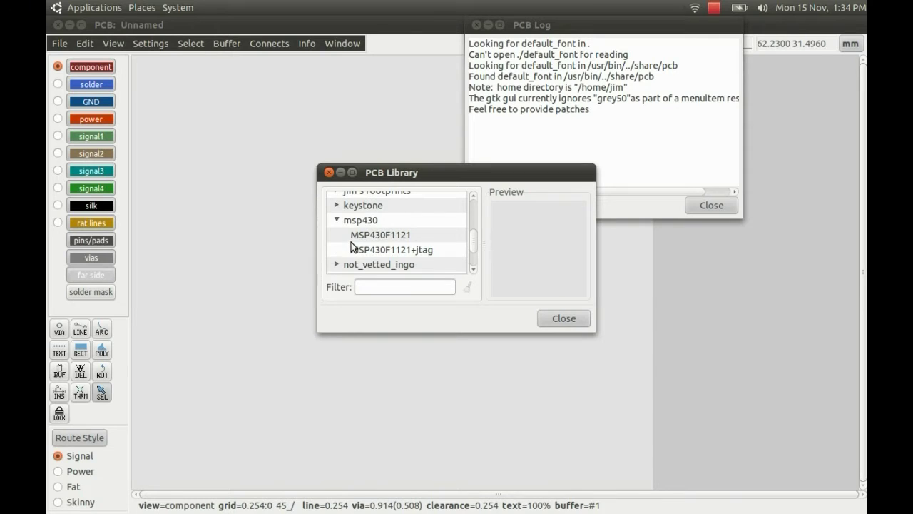
left_click(366, 235)
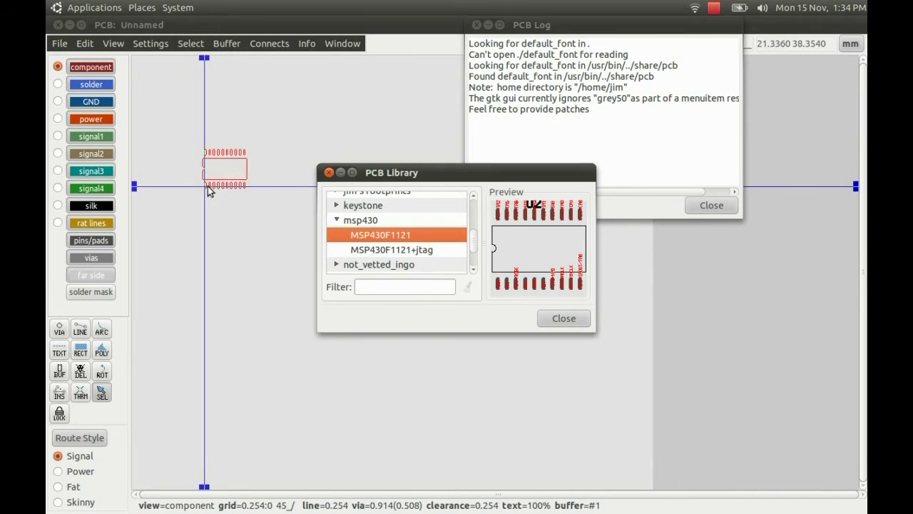
left_click(216, 190)
key("Escape")
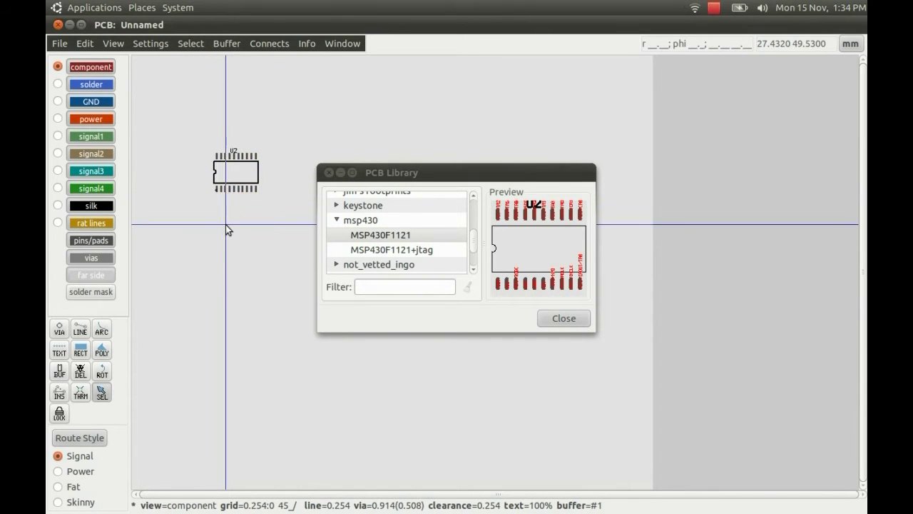
- Close the footprint library, enable the visible grid, and zoom in
left_click(329, 173)
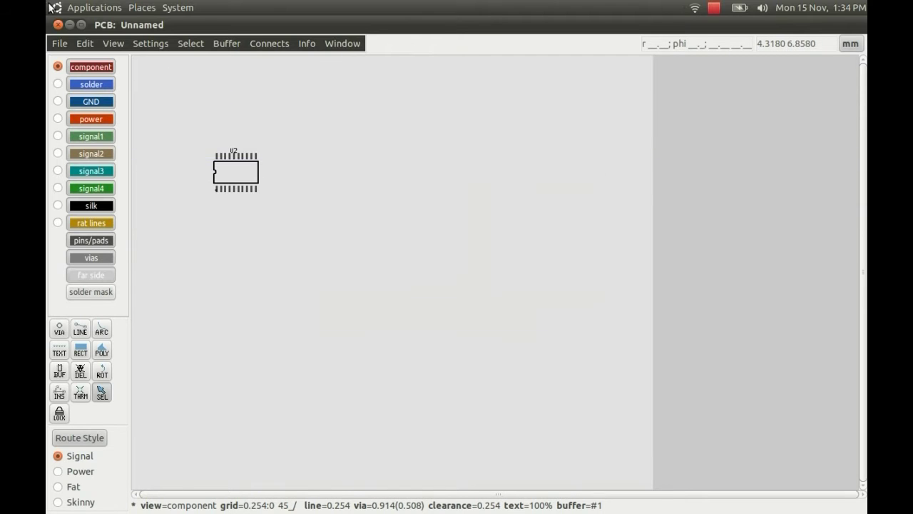
left_click(105, 42)
left_click(130, 66)
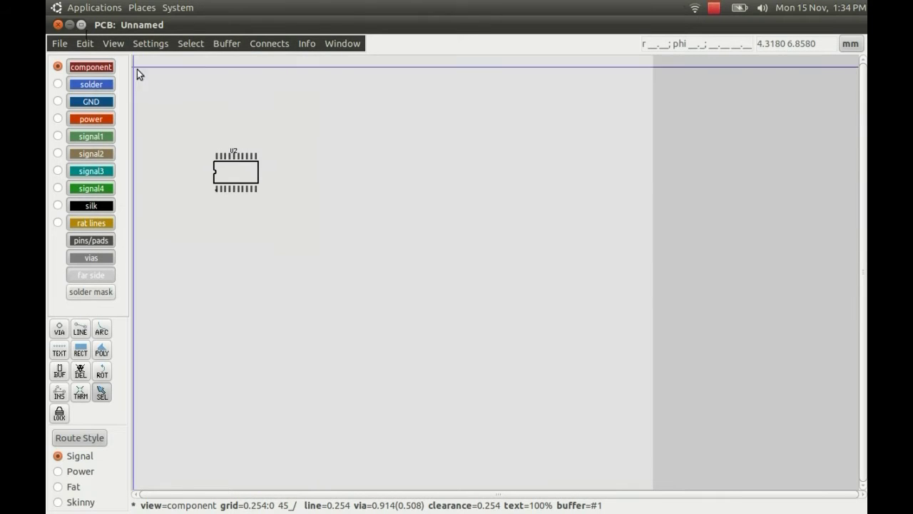
scroll(201, 143, "up", 3)
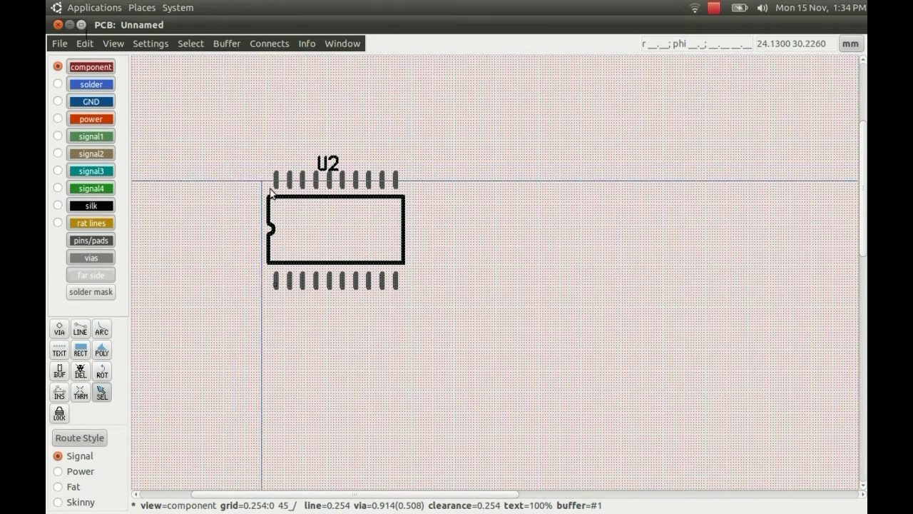
- Box-select the U2 chip and cut it into the paste buffer with Ctrl+X
left_click_drag(237, 130, 508, 402)
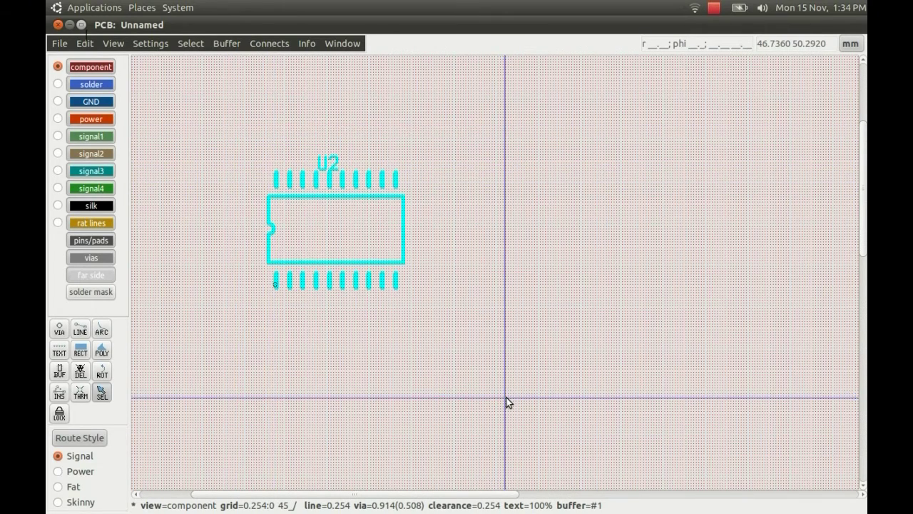
left_click(227, 49)
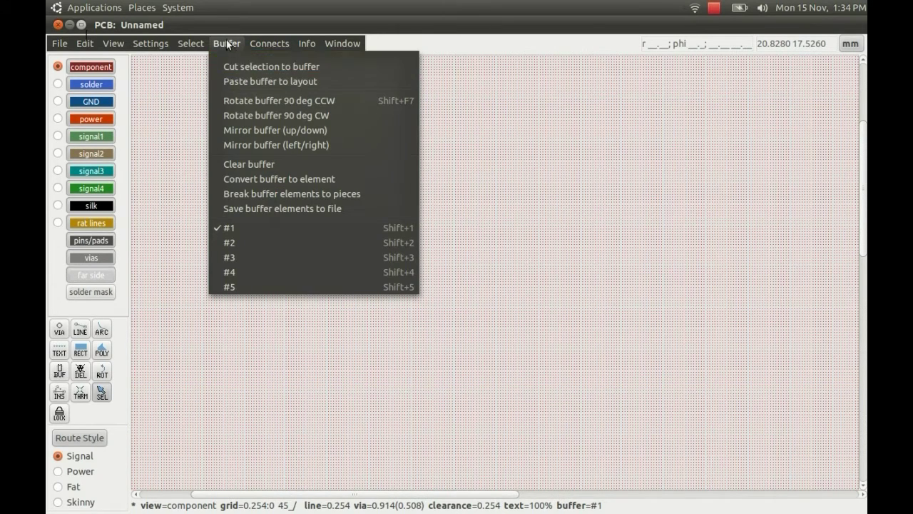
left_click(225, 43)
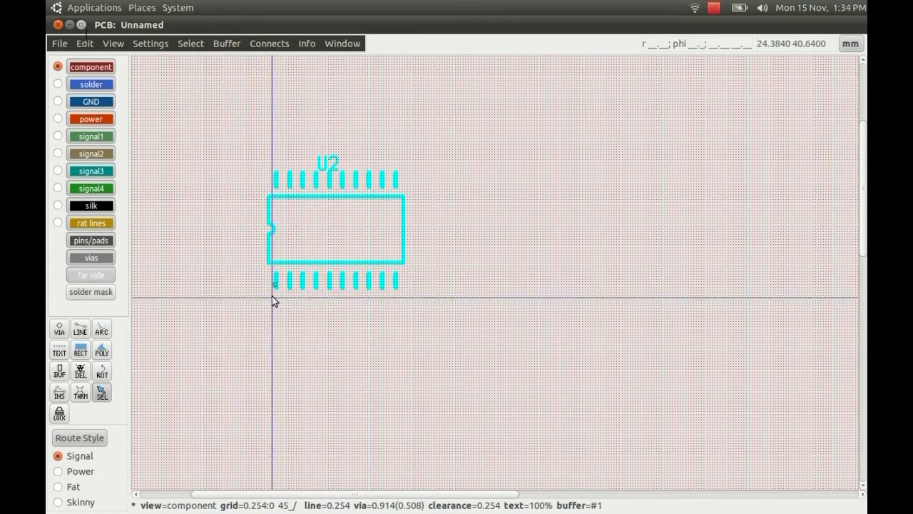
key("ctrl+x")
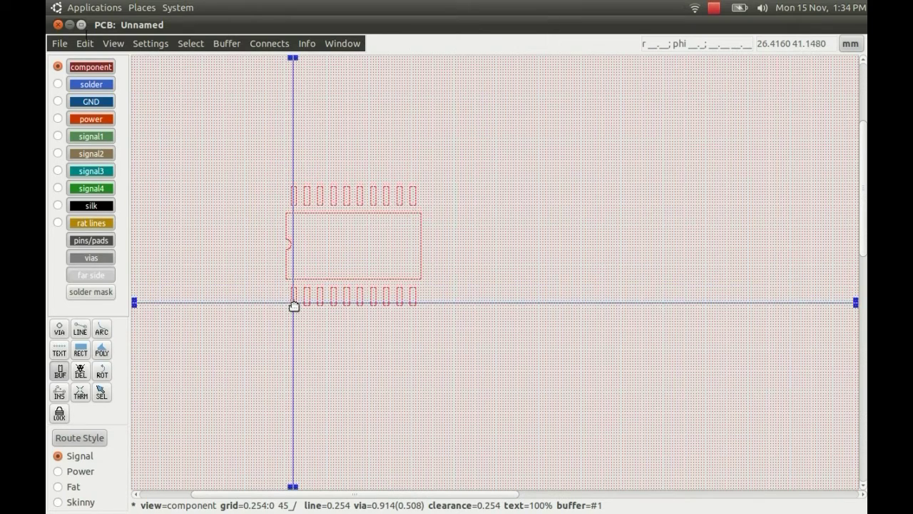
left_click(294, 305)
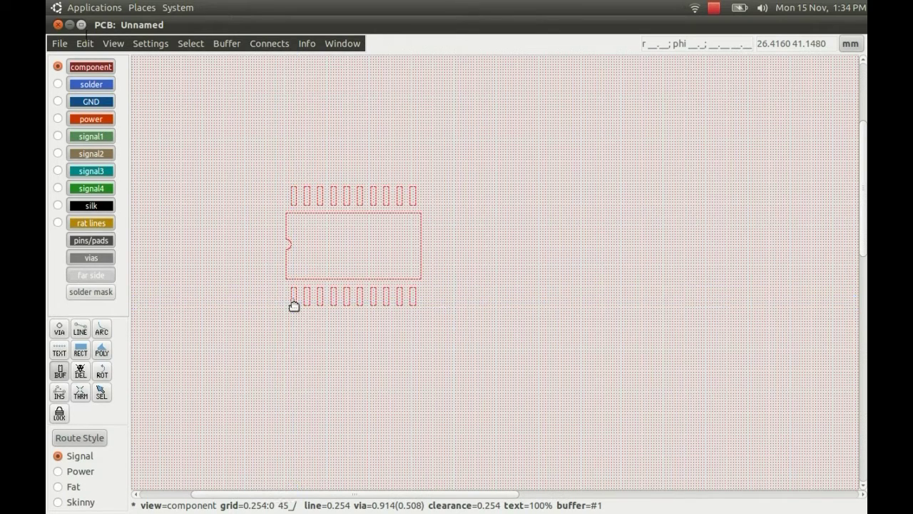
key("Escape")
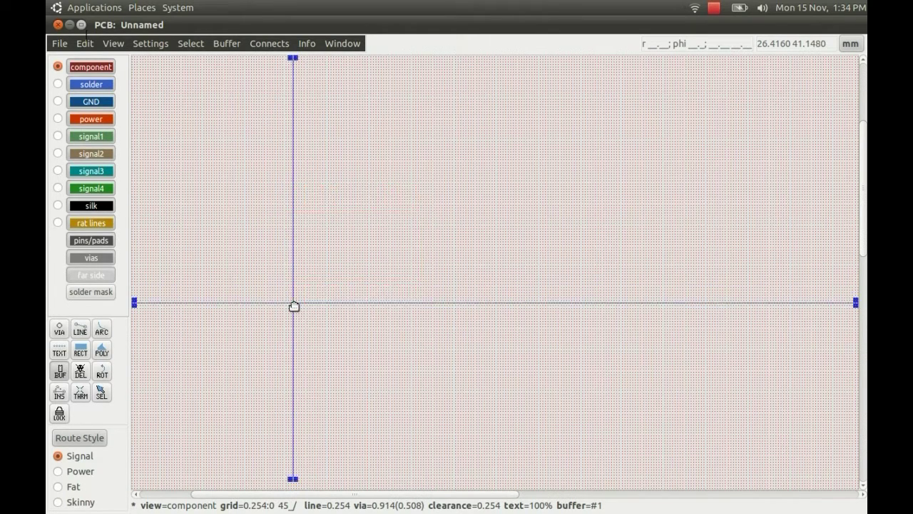
key("colon")
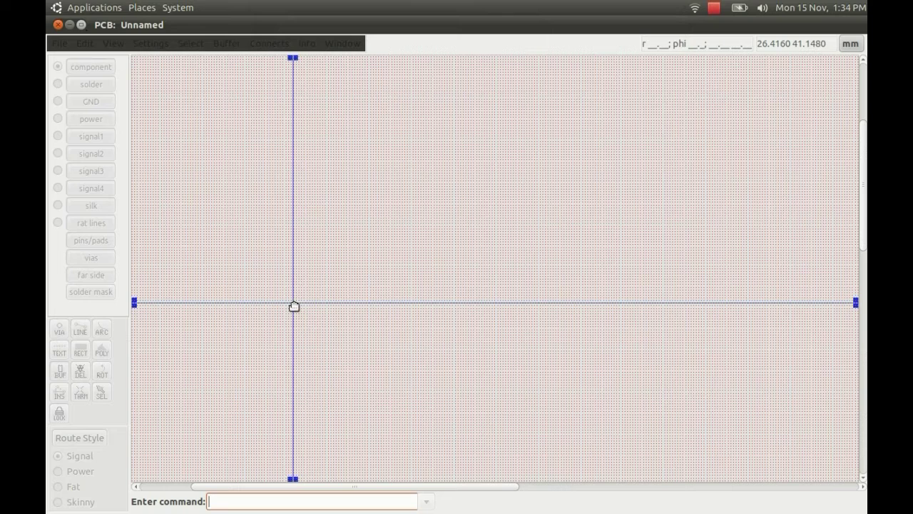
- Rotate the buffer 12.5° with FreeRotateBuffer(12.5) and paste two tilted copies side by side
type("FreeRotateBuffer(")
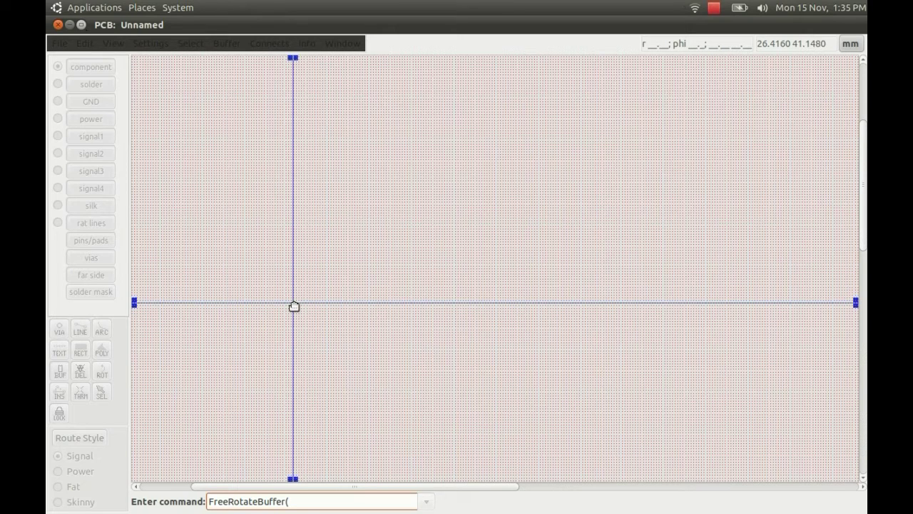
type("12.5)")
key("Return")
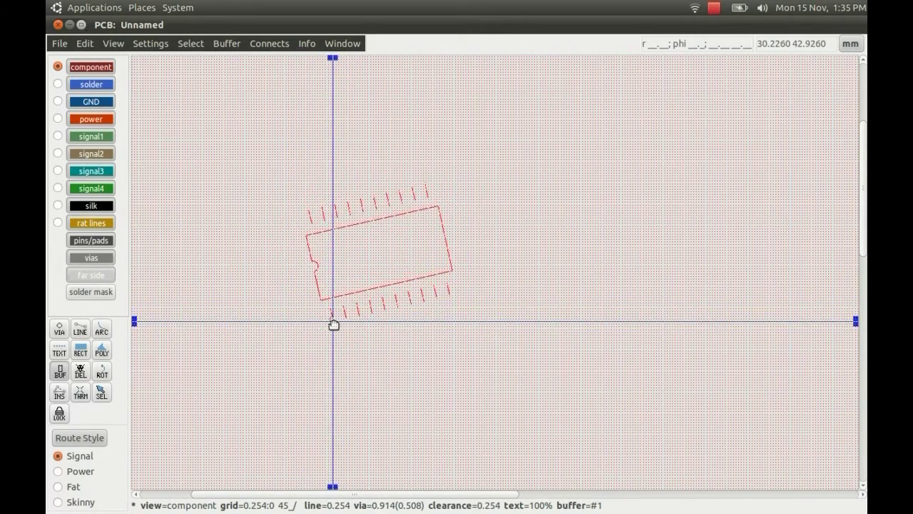
left_click(333, 320)
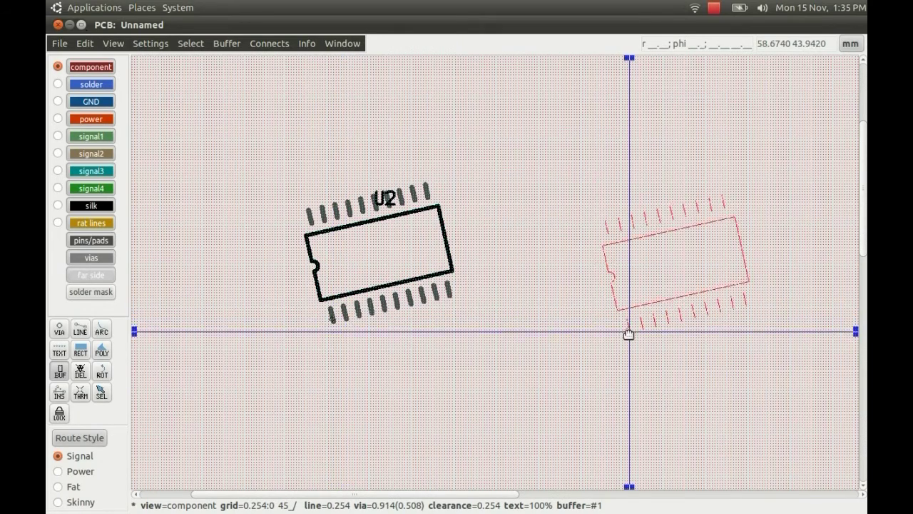
left_click(628, 329)
key("Escape")
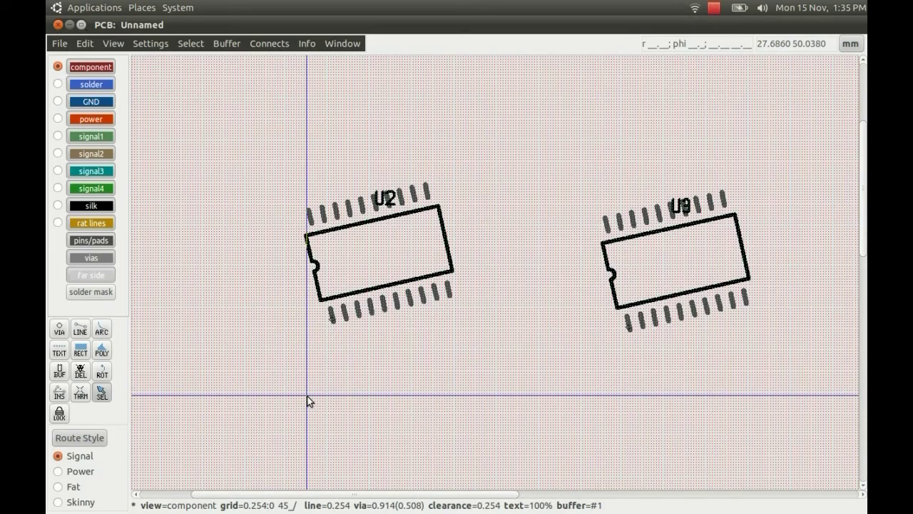
key("alt+F5")
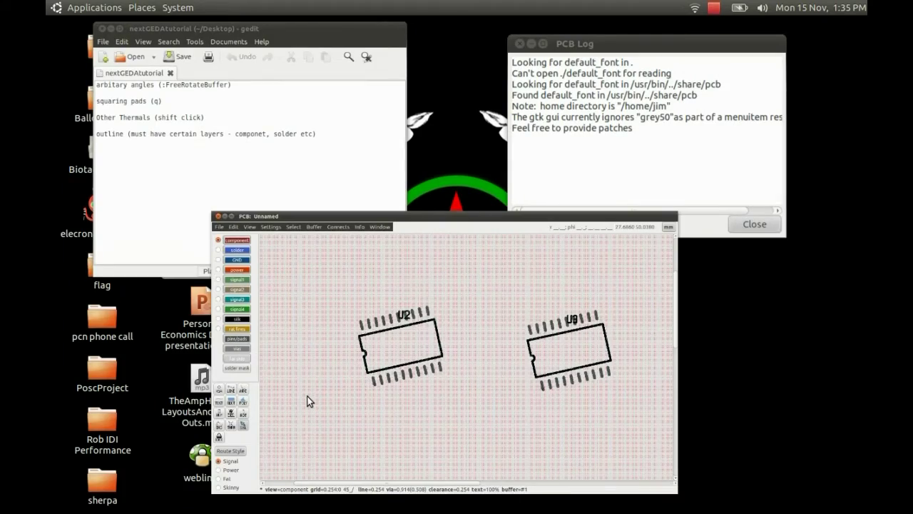
key("alt+F10")
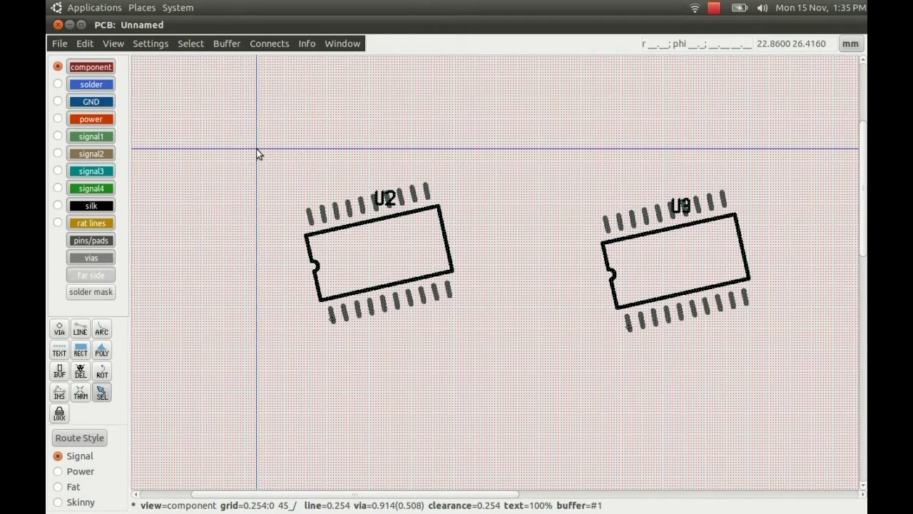
- Filter the library for 'dil' and place DIL 14.fp from pcblib-newlib > generic left of U2
key("i")
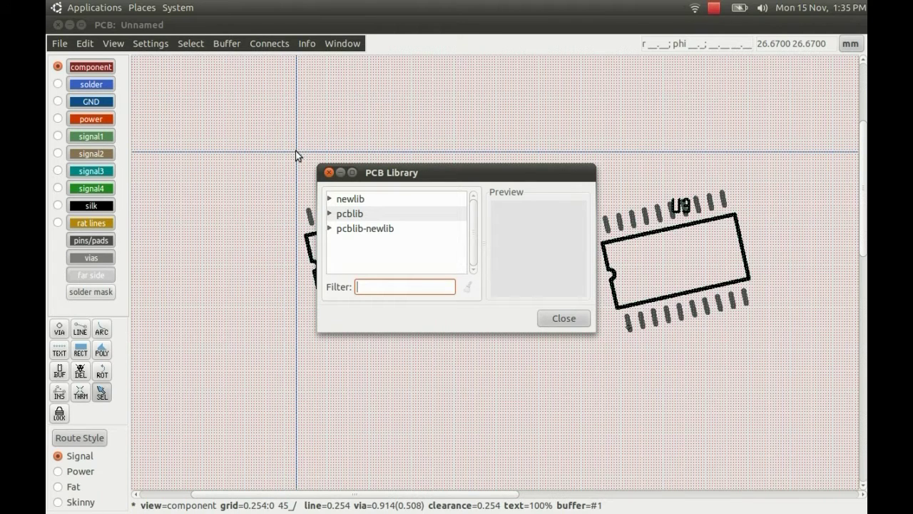
type("5")
key("BackSpace")
type("dil")
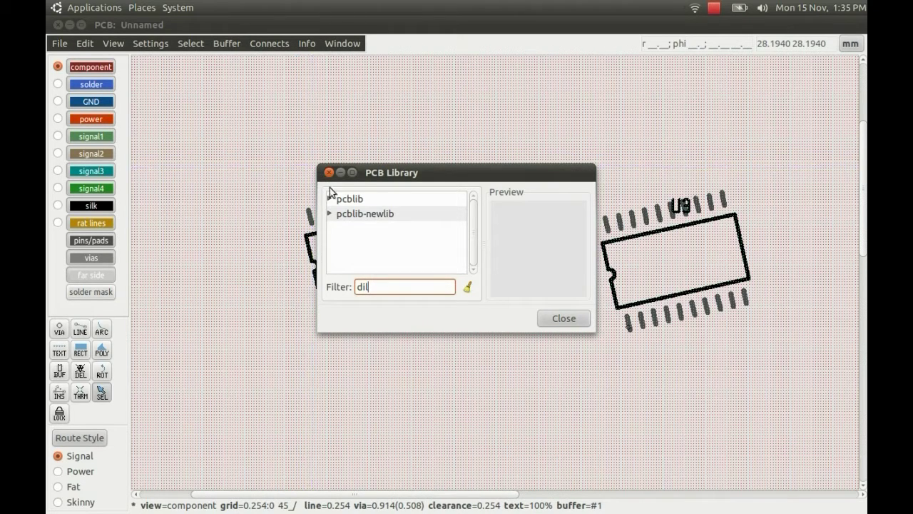
left_click(330, 197)
left_click(330, 198)
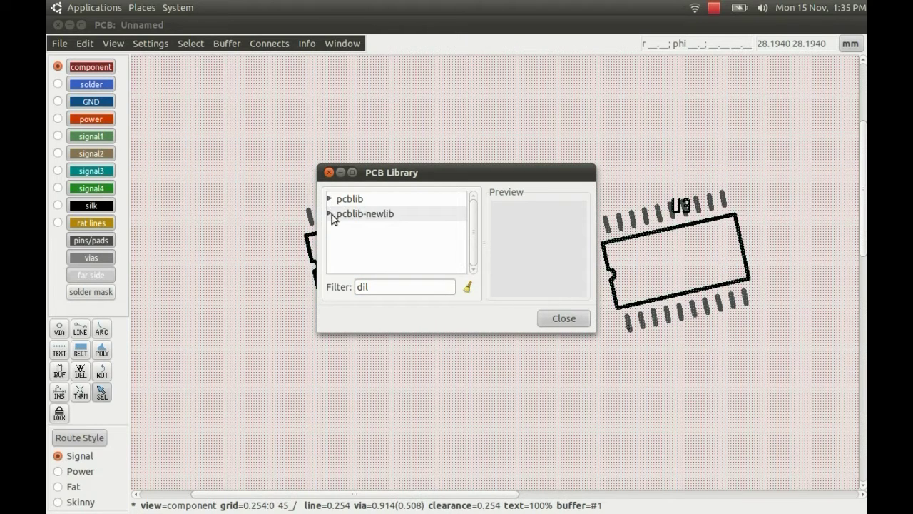
left_click(330, 213)
left_click(337, 228)
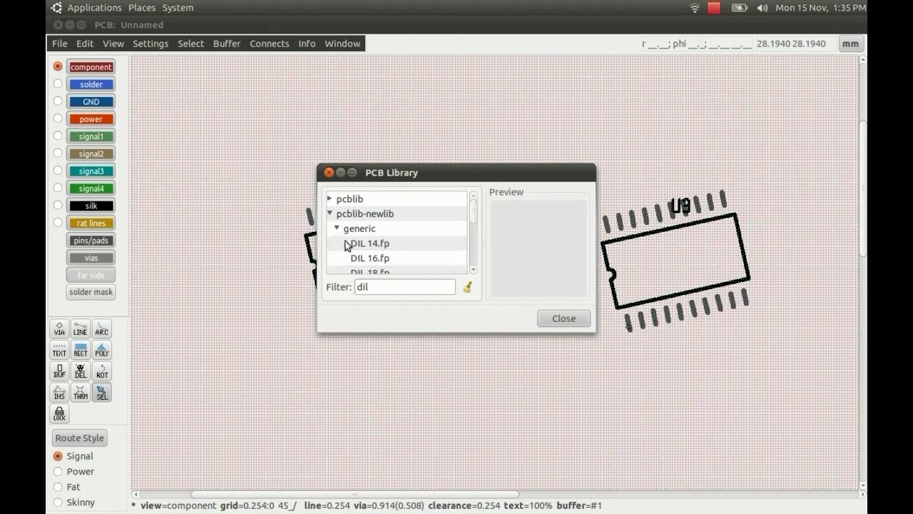
left_click(363, 244)
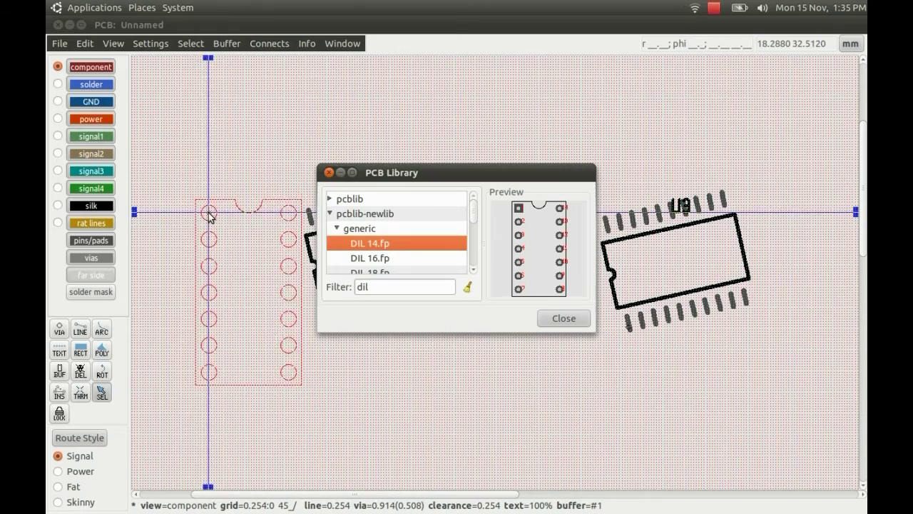
left_click(176, 272)
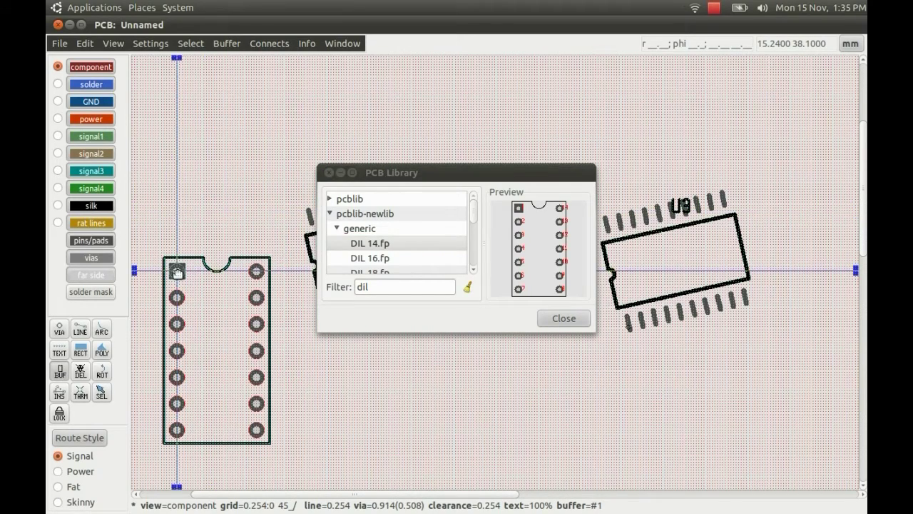
key("Escape")
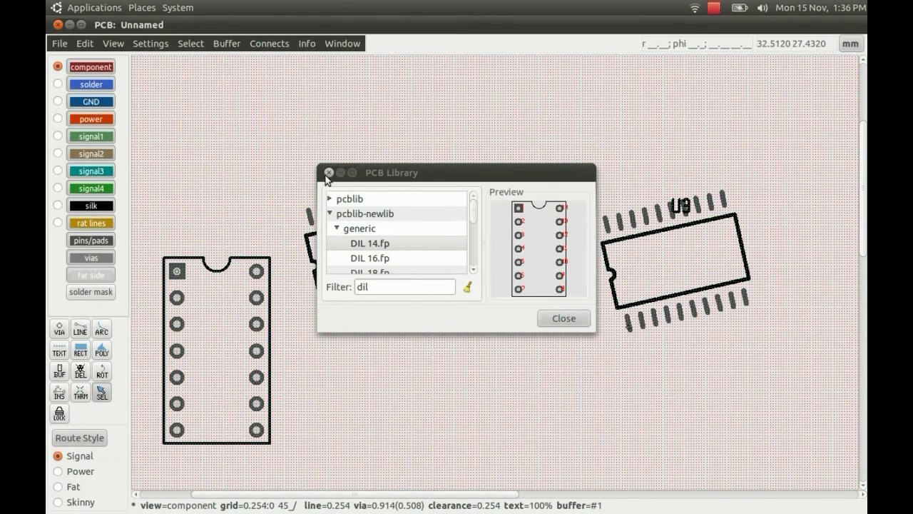
- Close the library and move the DIL 14 footprint higher on the board
left_click(328, 173)
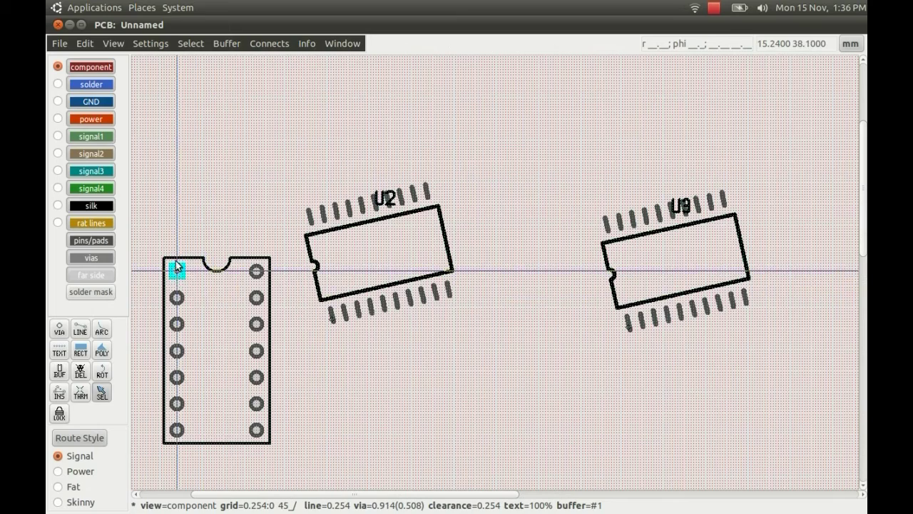
left_click_drag(150, 243, 282, 446)
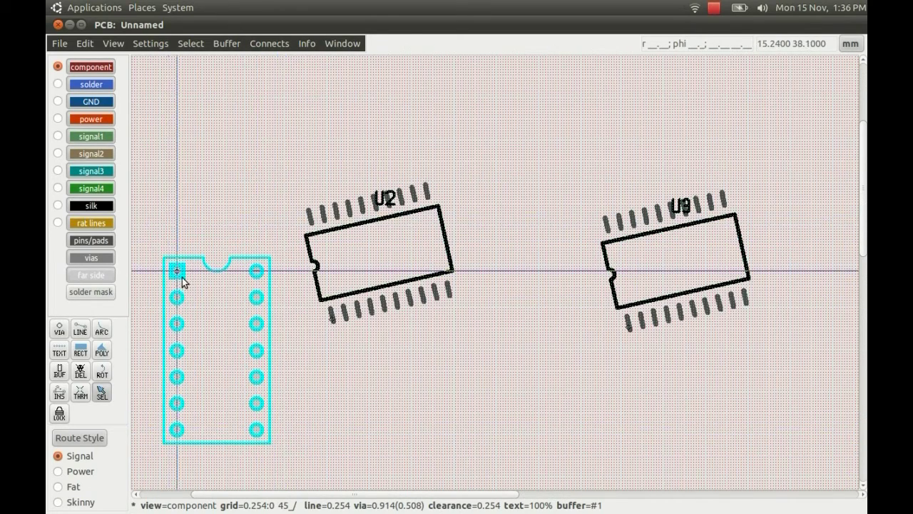
left_click_drag(178, 270, 183, 145)
left_click(382, 85)
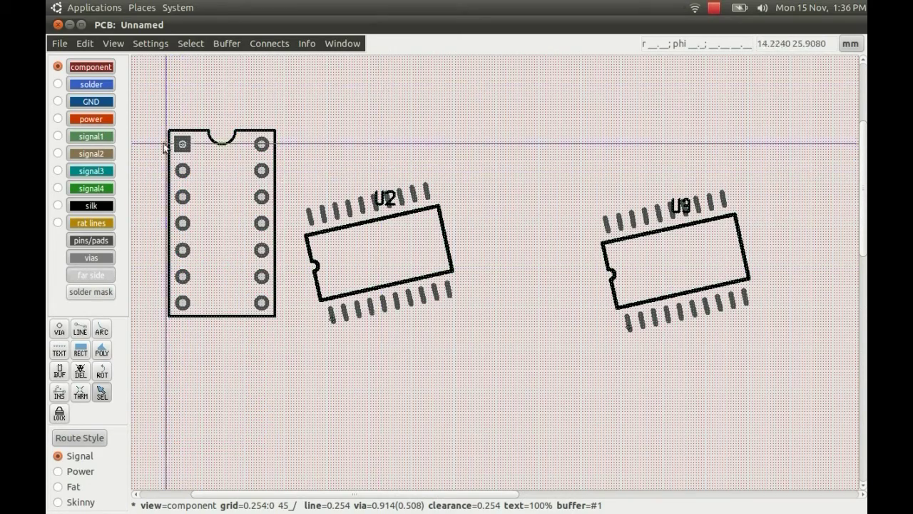
- Toggle square pads on the DIL 14 pins, leaving pins 14 and 11 squared
scroll(153, 123, "up", 2)
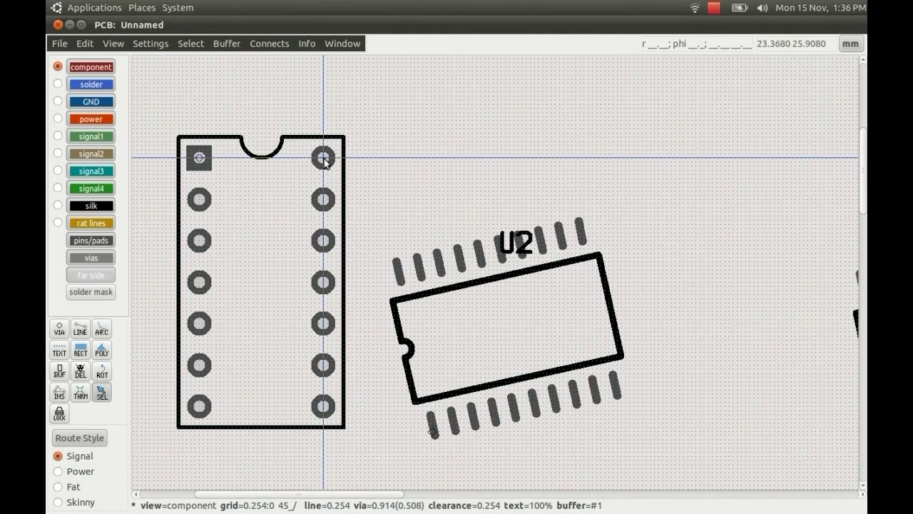
key("q")
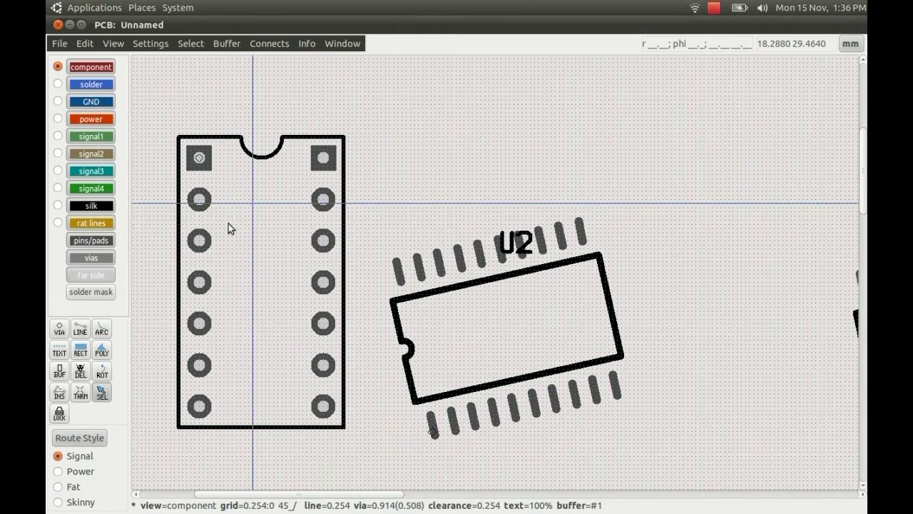
key("q")
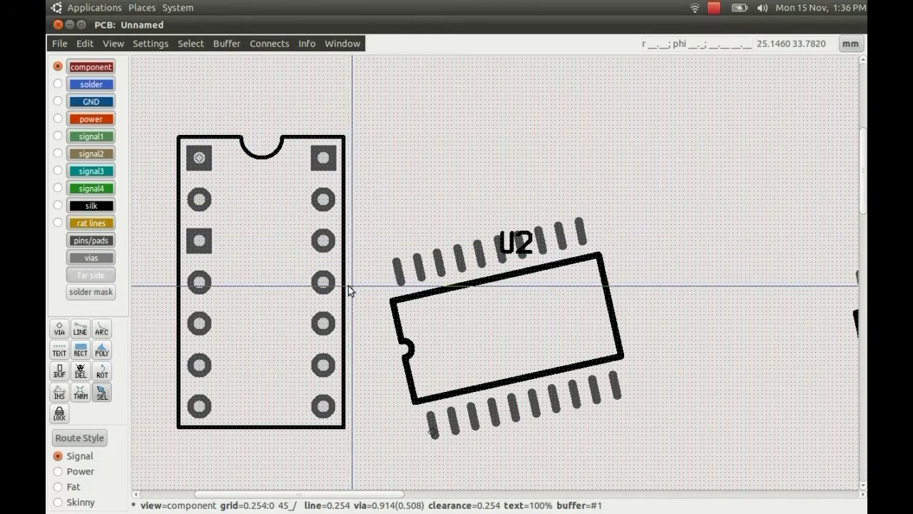
key("q")
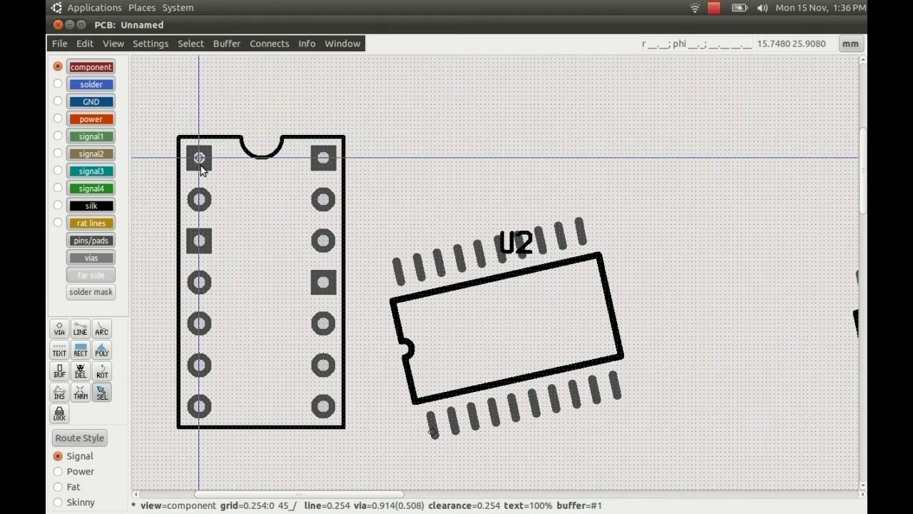
key("q")
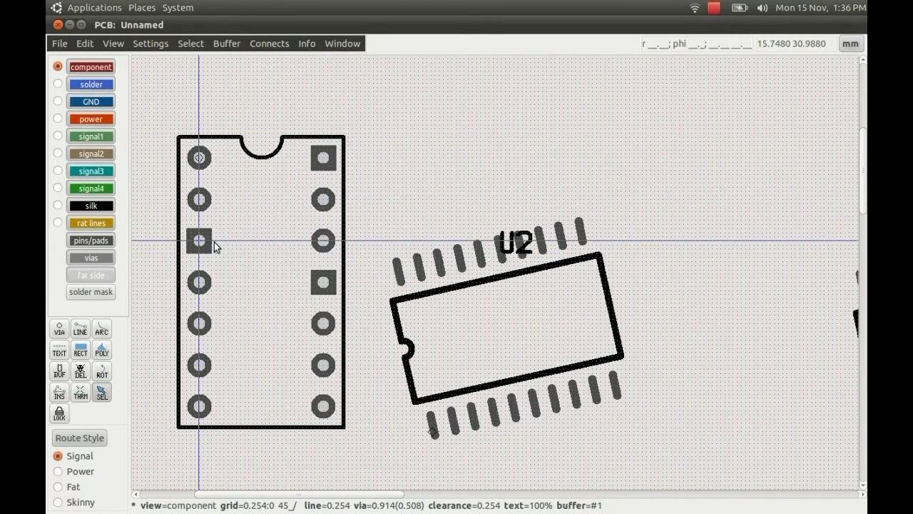
key("q")
key("q")
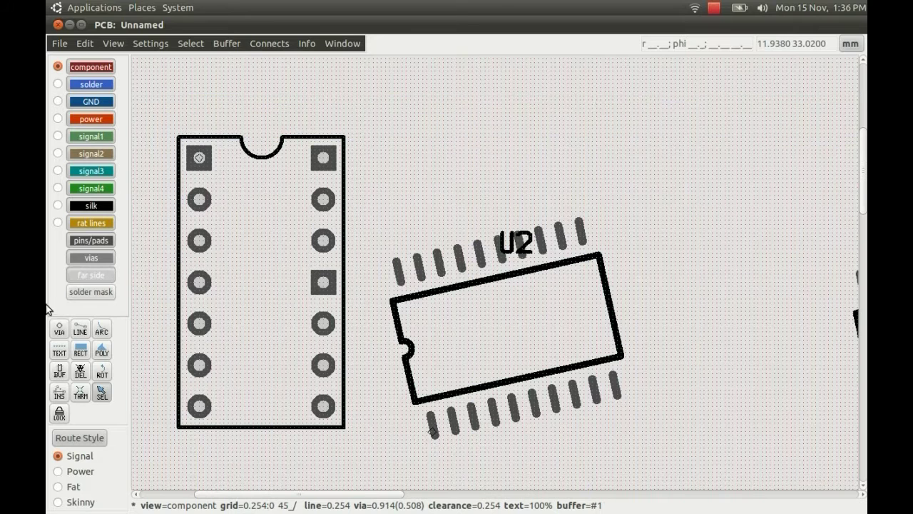
- Place a via above U2 and convert it into an element marked at the via
left_click(59, 329)
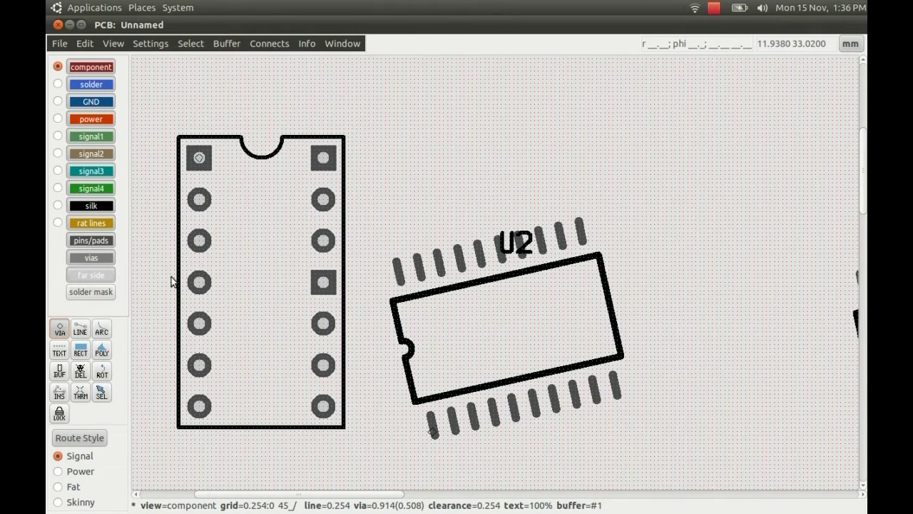
left_click(510, 146)
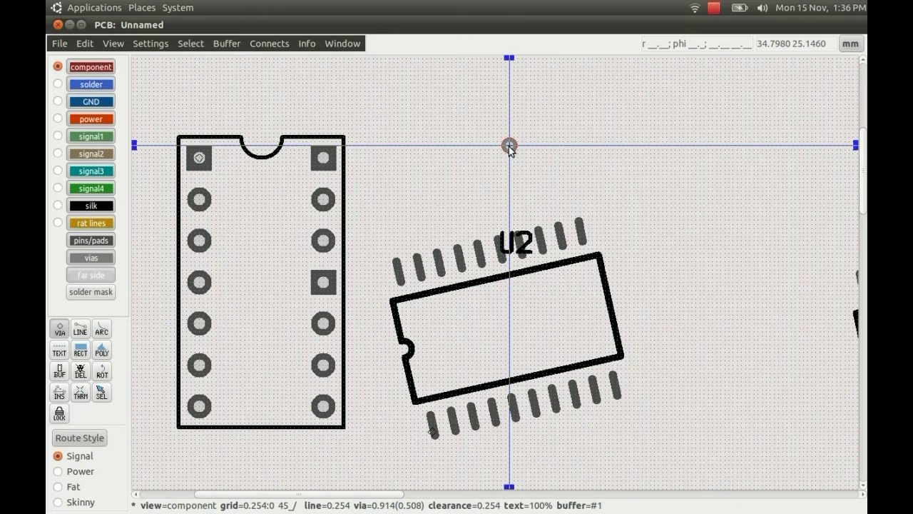
key("Escape")
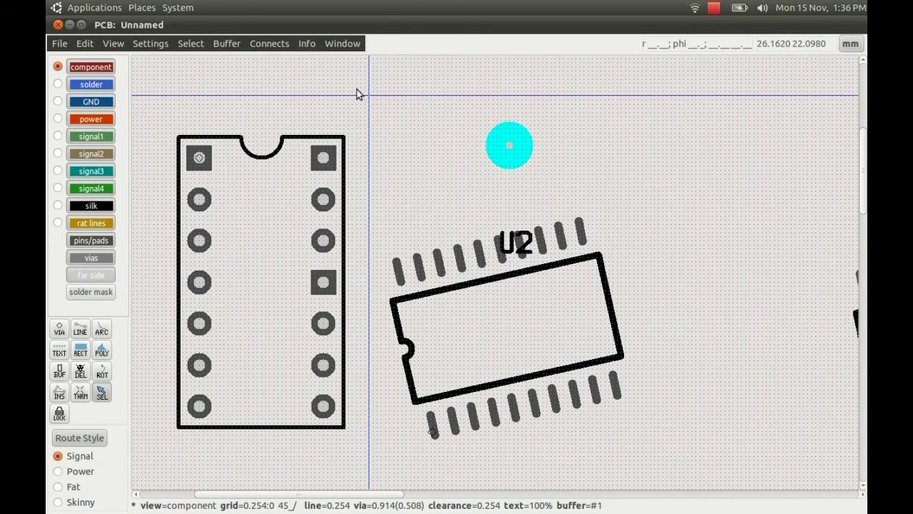
left_click(193, 44)
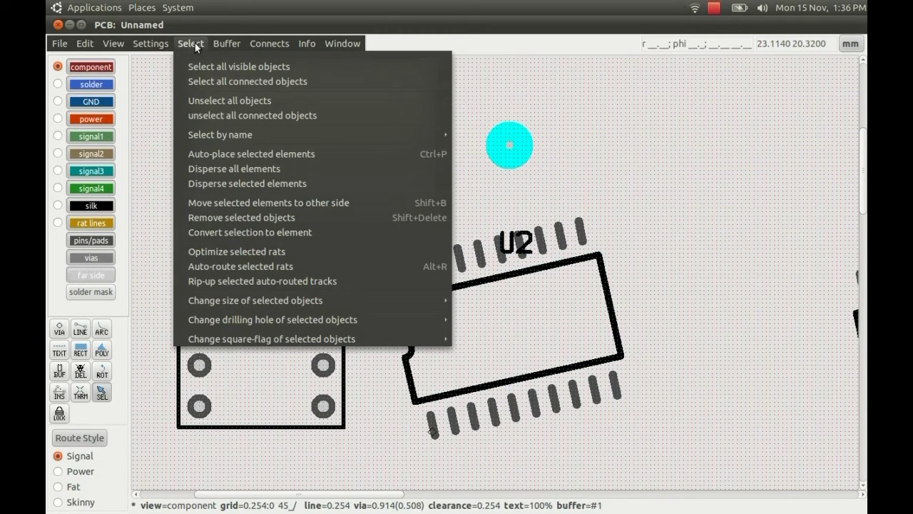
left_click(235, 233)
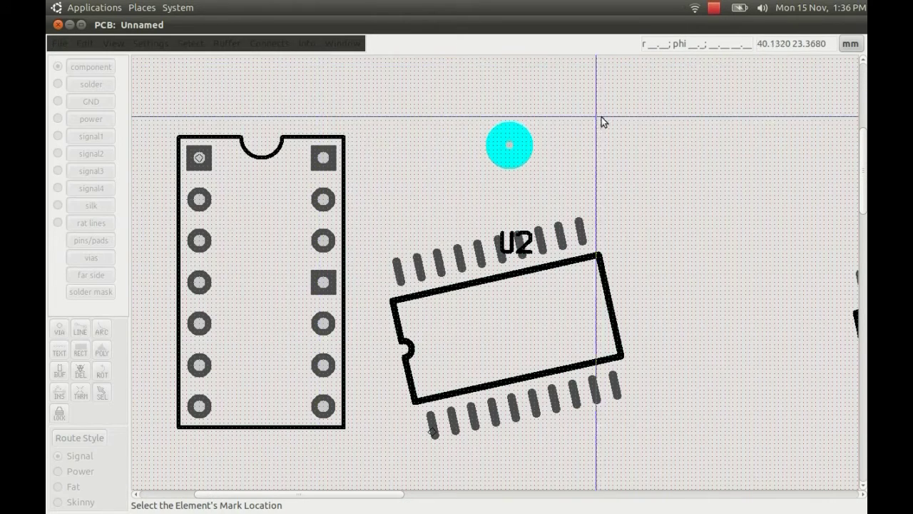
left_click(509, 146)
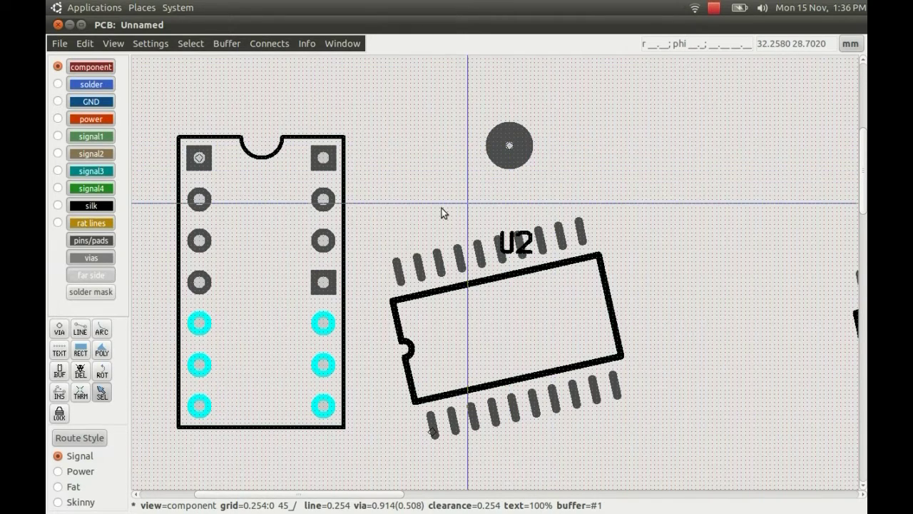
- Toggle the pins/pads layer visibility and make the via's pad square
left_click(106, 244)
left_click(107, 243)
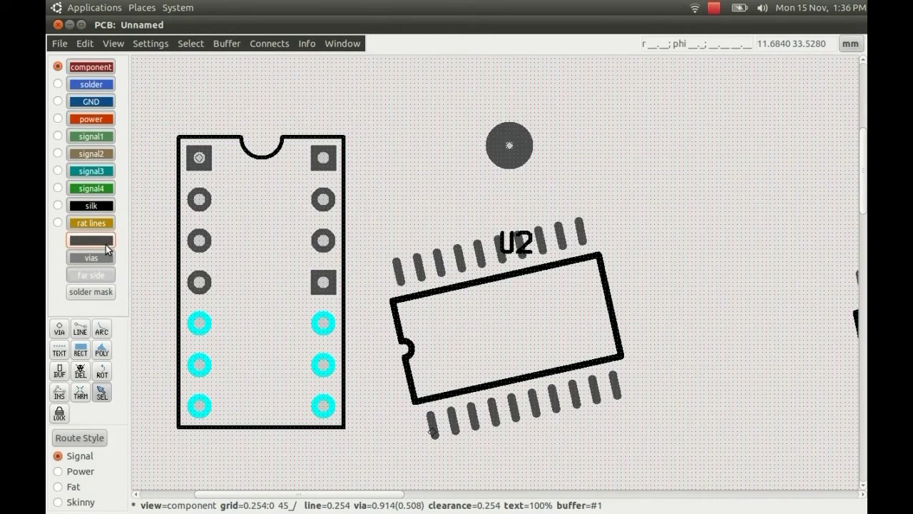
left_click(109, 243)
left_click(113, 244)
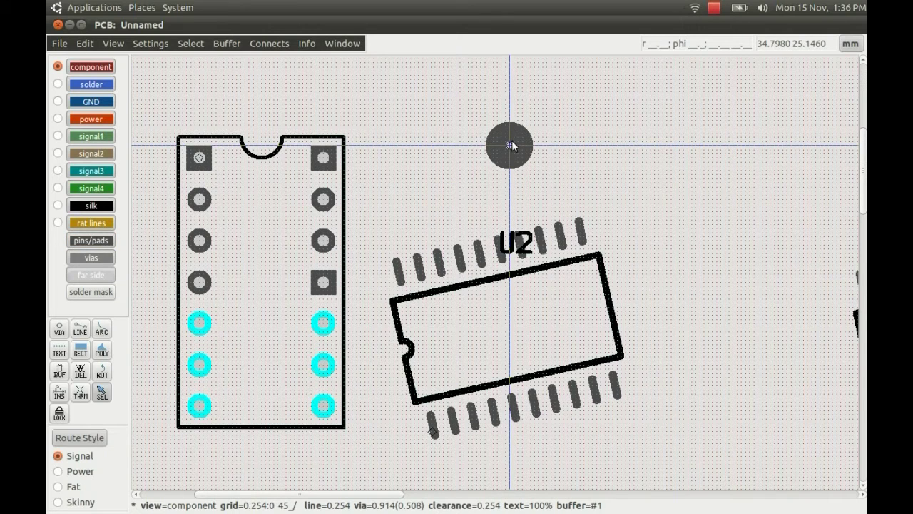
key("q")
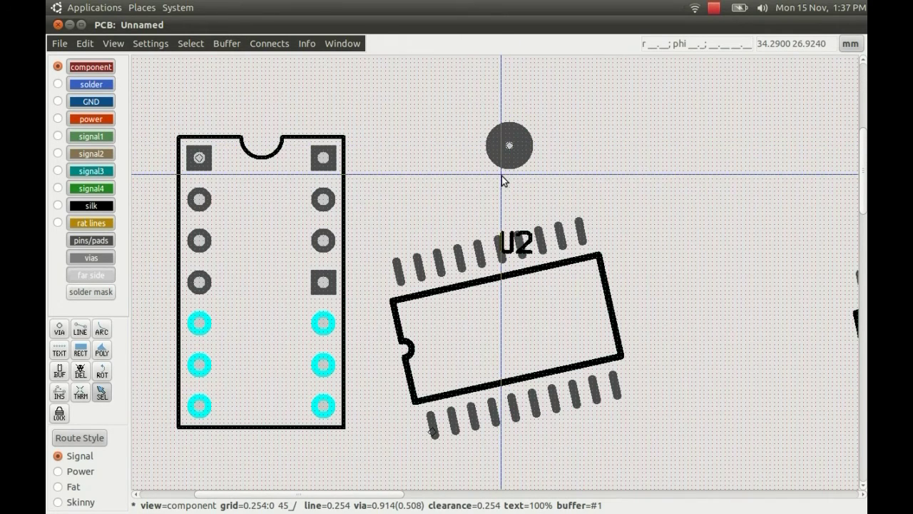
- Glance at the tutorial notes, then return to PCB and zoom on the area below U2
key("alt+F10")
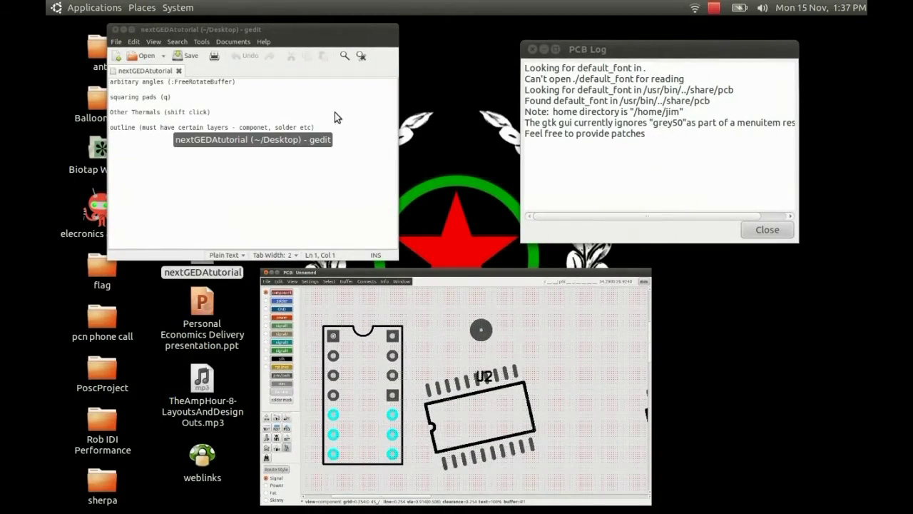
left_click(266, 137)
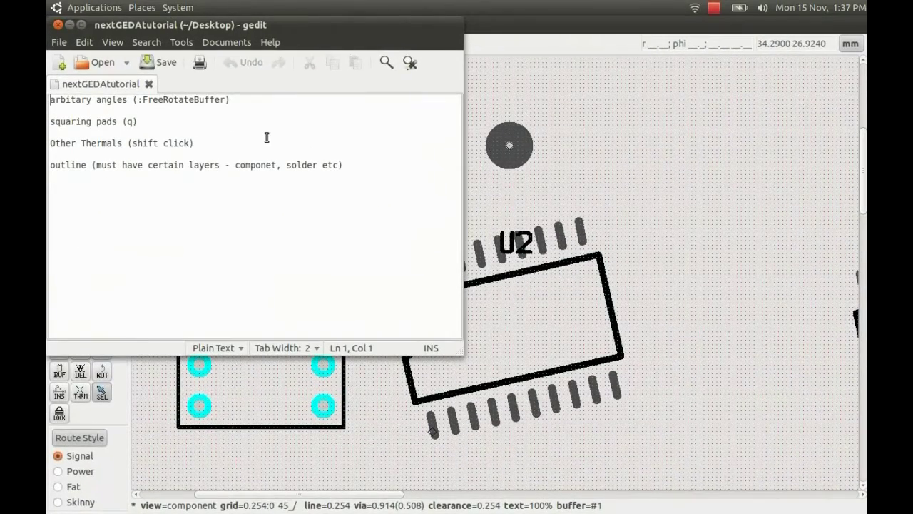
left_click(659, 146)
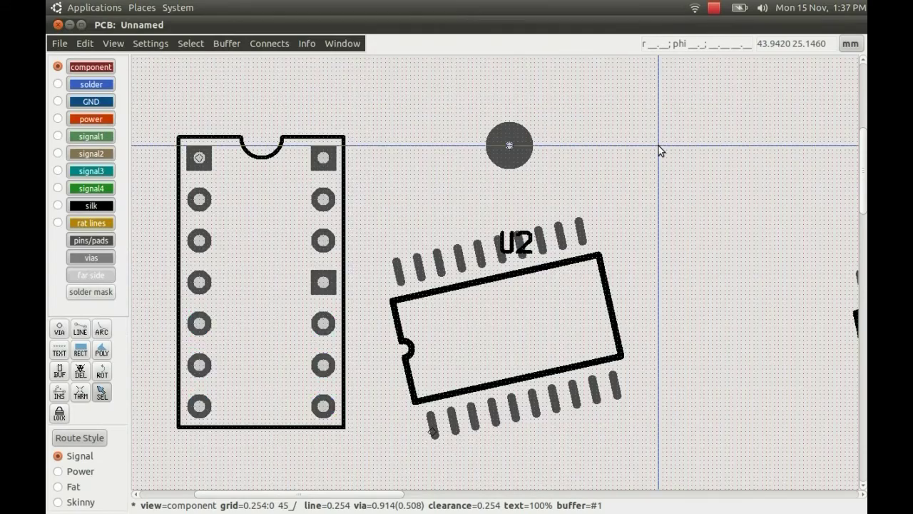
scroll(658, 146, "down", 1)
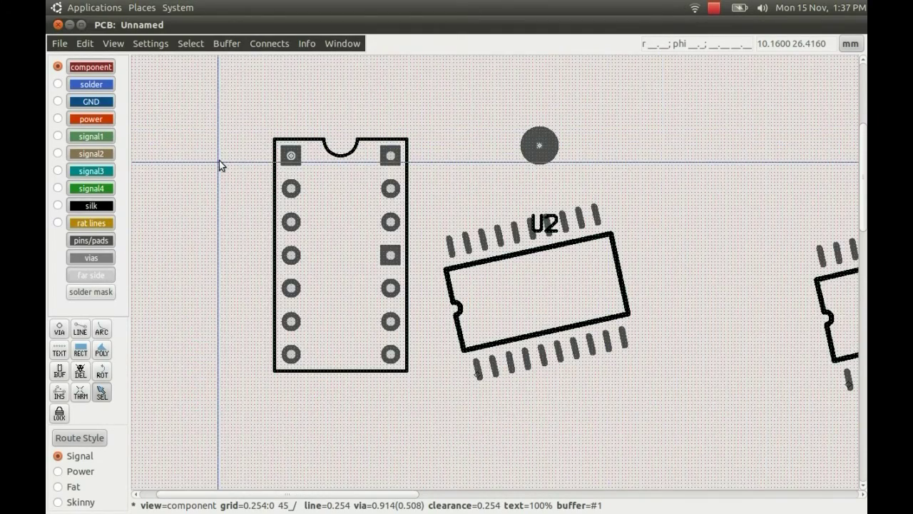
scroll(219, 160, "down", 2)
scroll(425, 420, "up", 1)
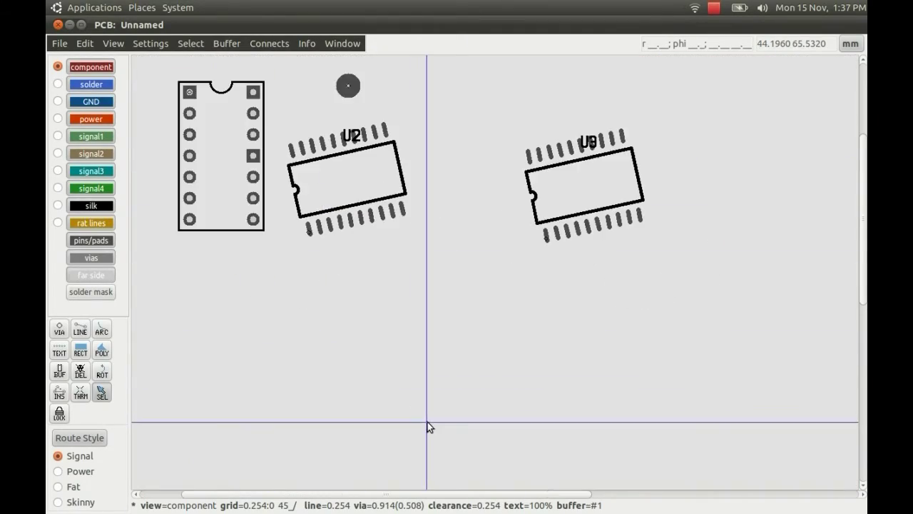
scroll(428, 421, "up", 1)
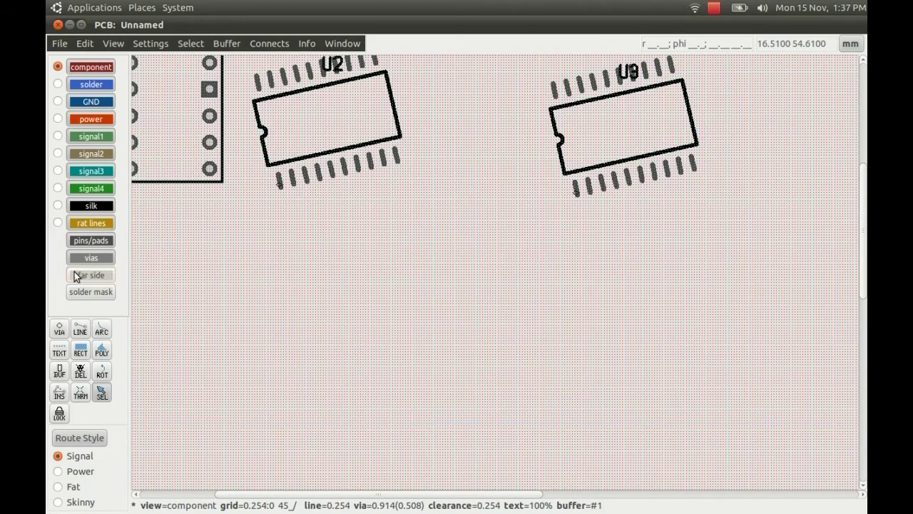
- Place three vias in a triangle below U2
left_click(59, 328)
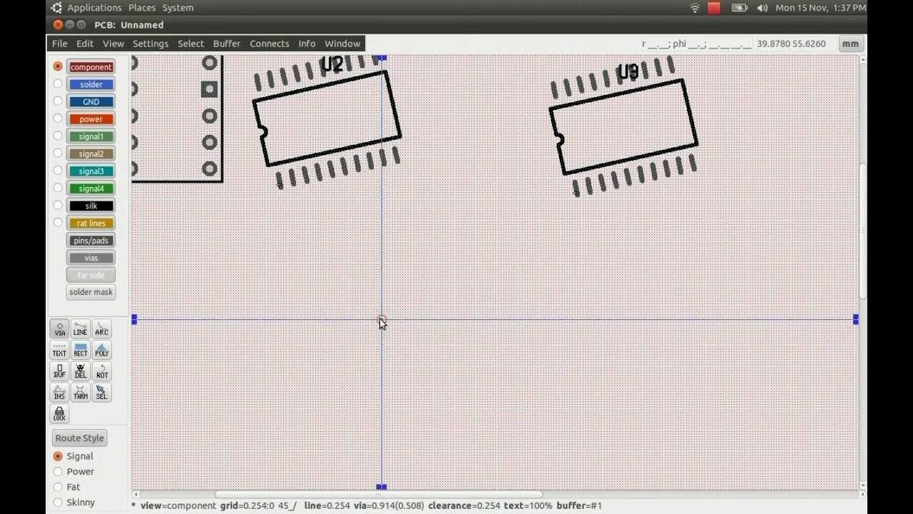
left_click(380, 316)
left_click(421, 315)
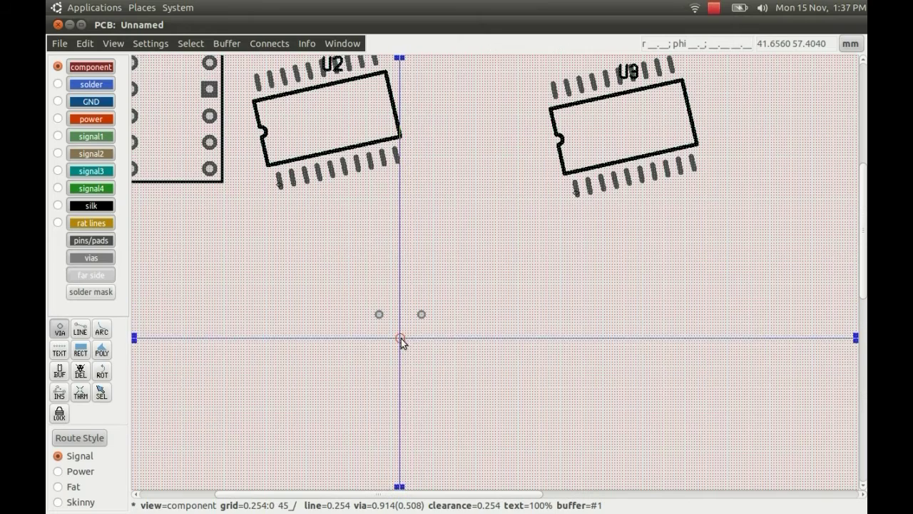
left_click(401, 339)
key("Escape")
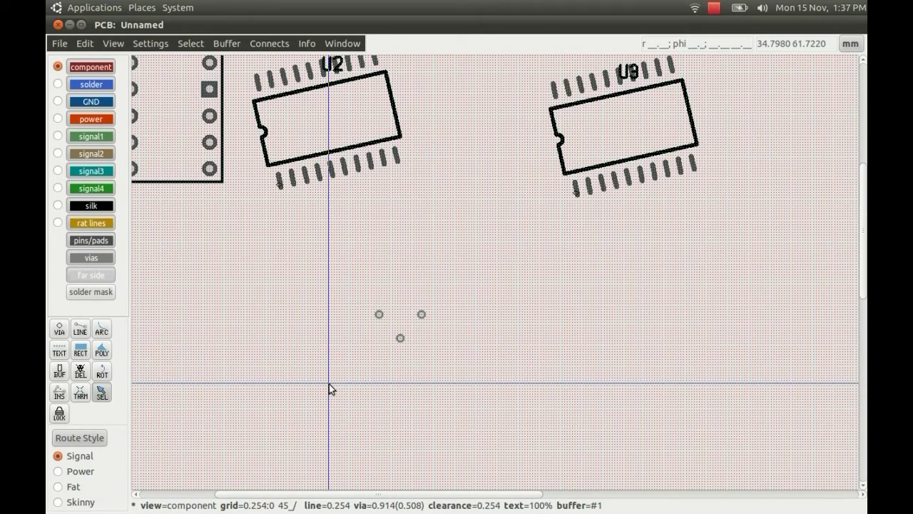
- Draw a filled copper rectangle enclosing the three vias
left_click(80, 350)
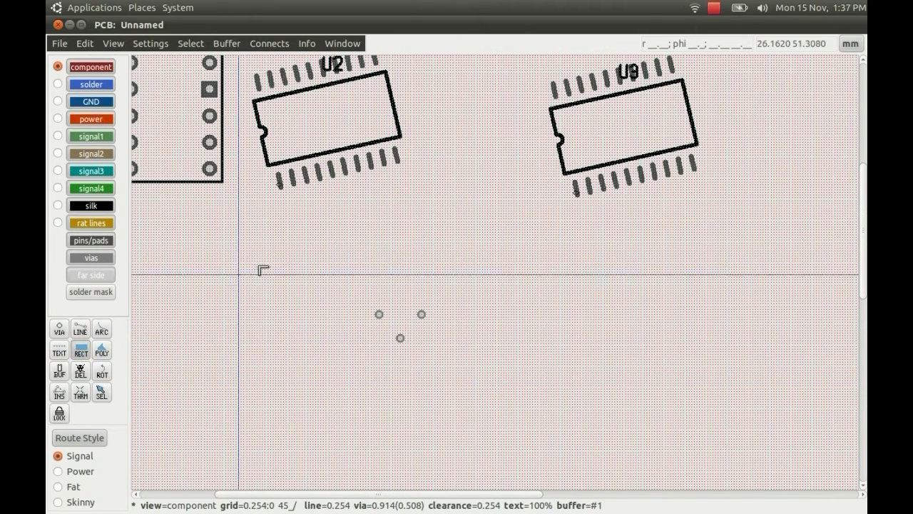
left_click(304, 265)
left_click(543, 404)
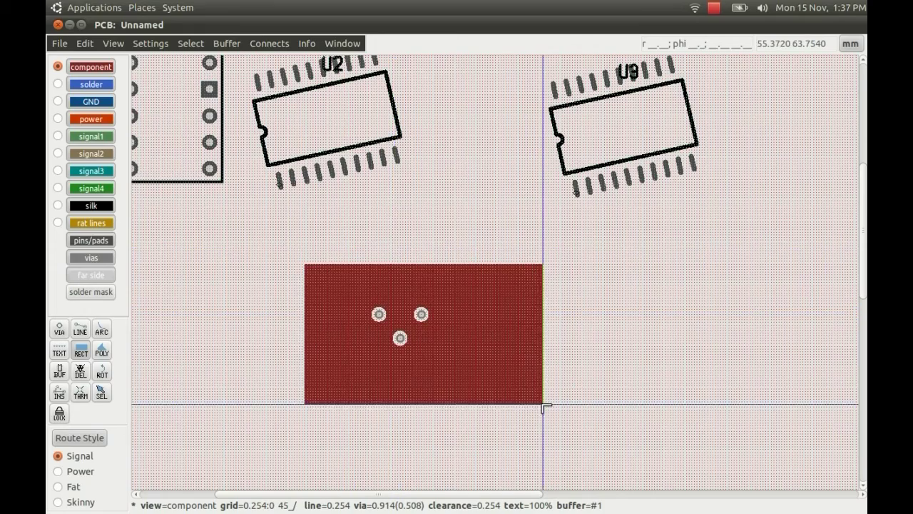
key("Escape")
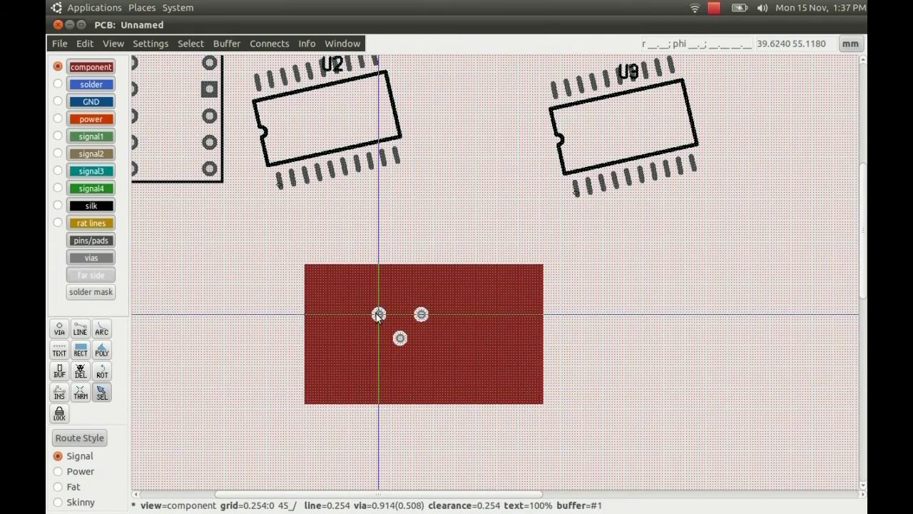
- Add thermal reliefs to the left and lower vias with the THRM tool
scroll(388, 323, "up", 6)
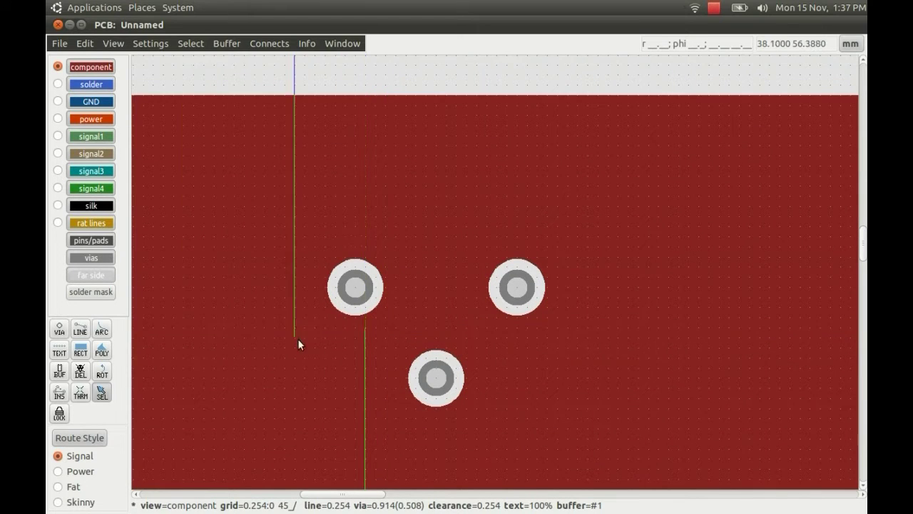
left_click(82, 397)
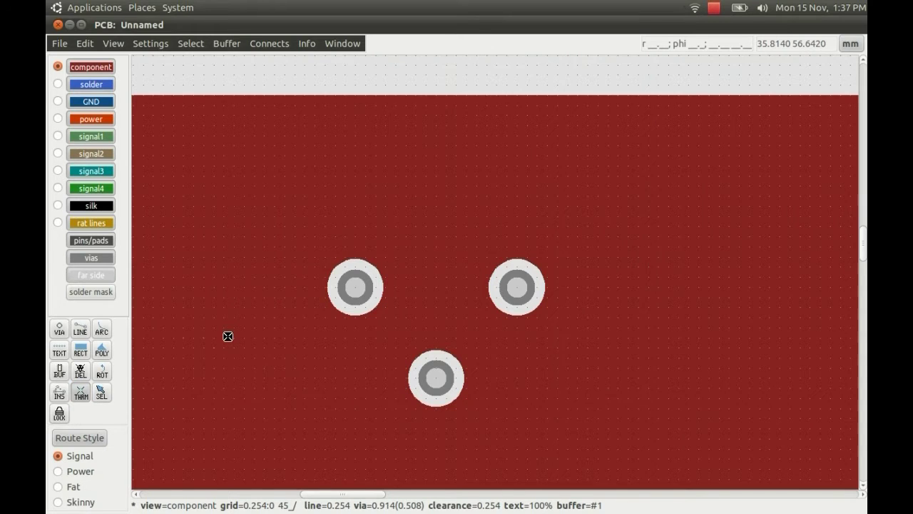
left_click(357, 289)
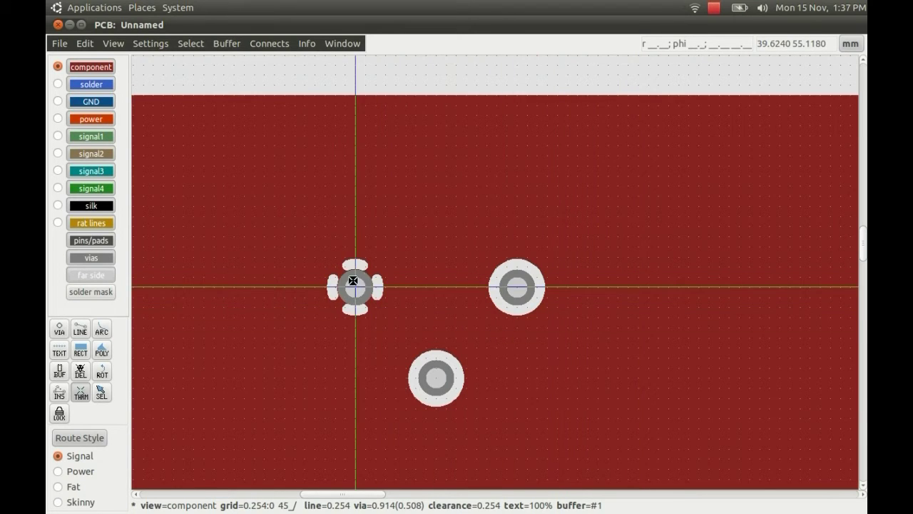
left_click(439, 384)
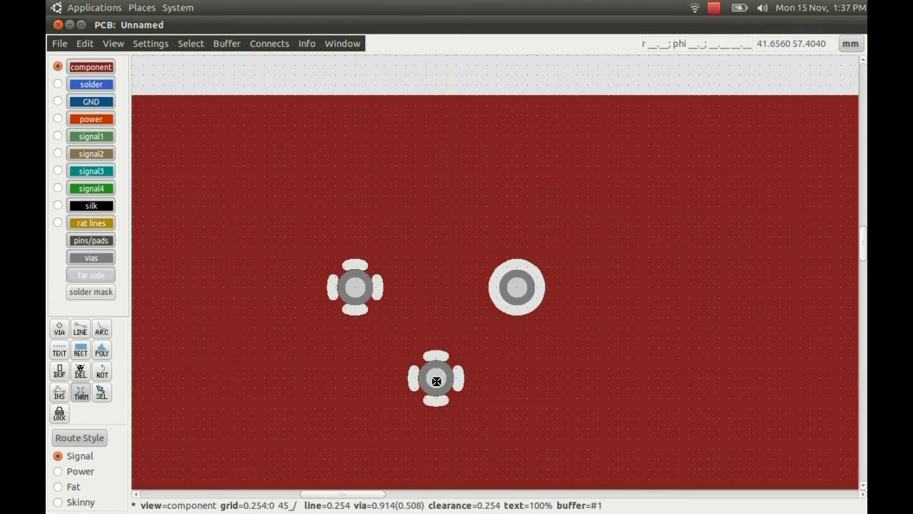
- Cycle the lower via through diagonal, solid and straight-spoke thermal styles, ending with spokes
left_click(435, 381, "shift")
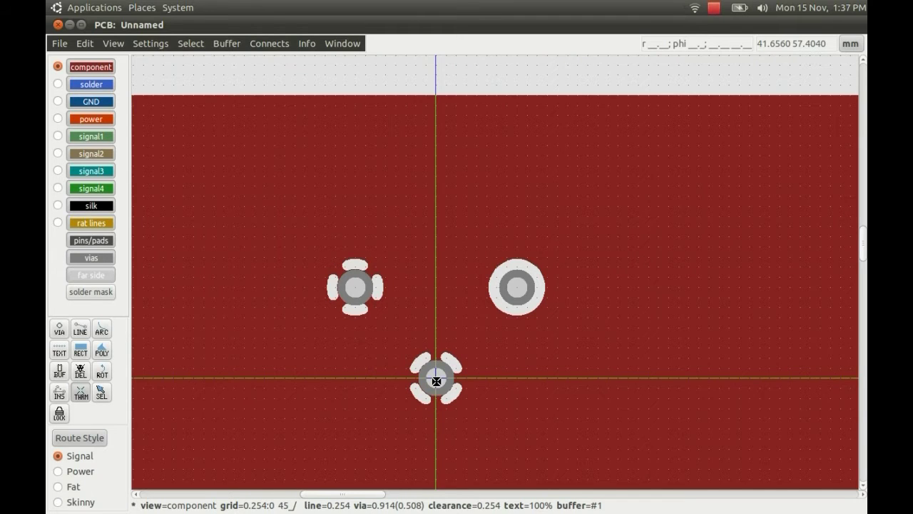
left_click(436, 380, "shift")
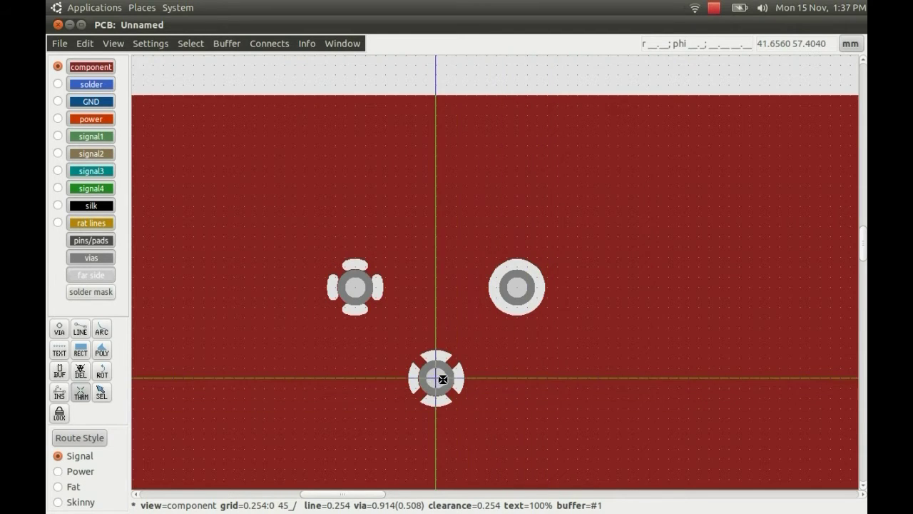
left_click(437, 378, "shift")
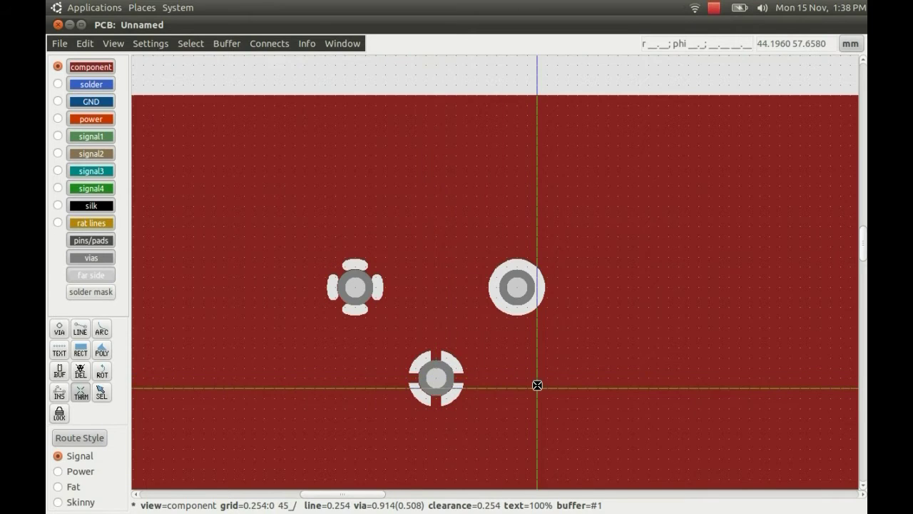
left_click(433, 379)
left_click(433, 379)
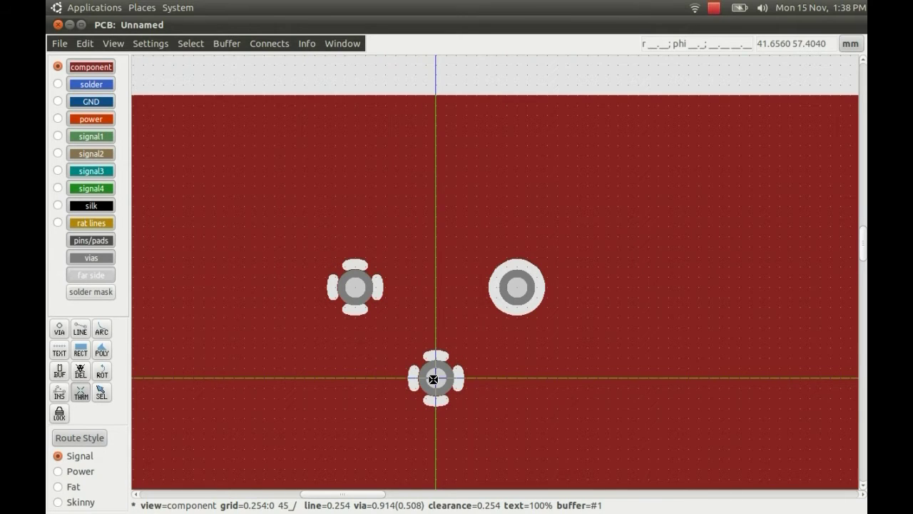
- Apply a thermal relief to the right via and cycle it to the wider style
left_click(505, 307)
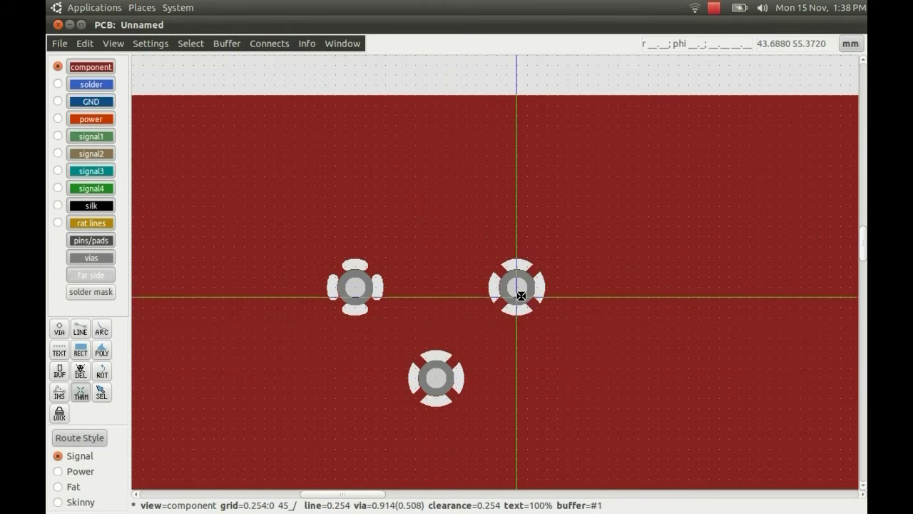
left_click(521, 295, "shift")
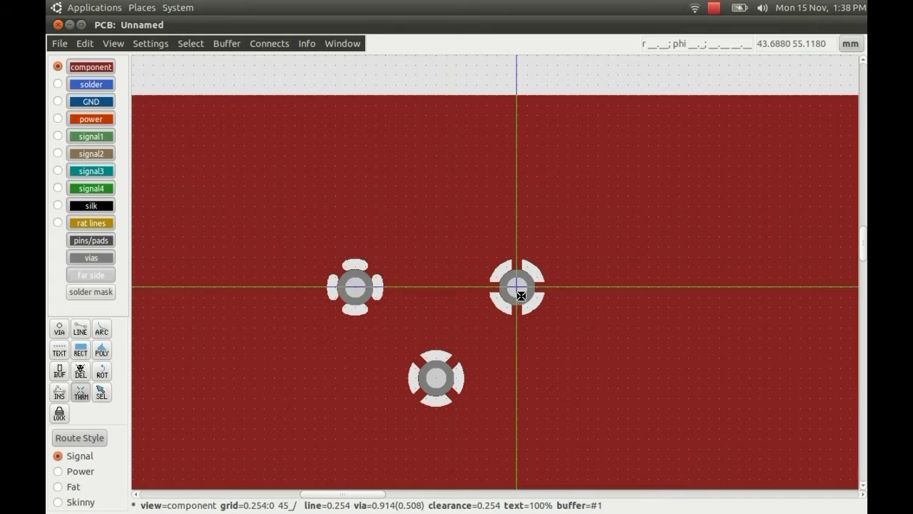
left_click(521, 295, "shift")
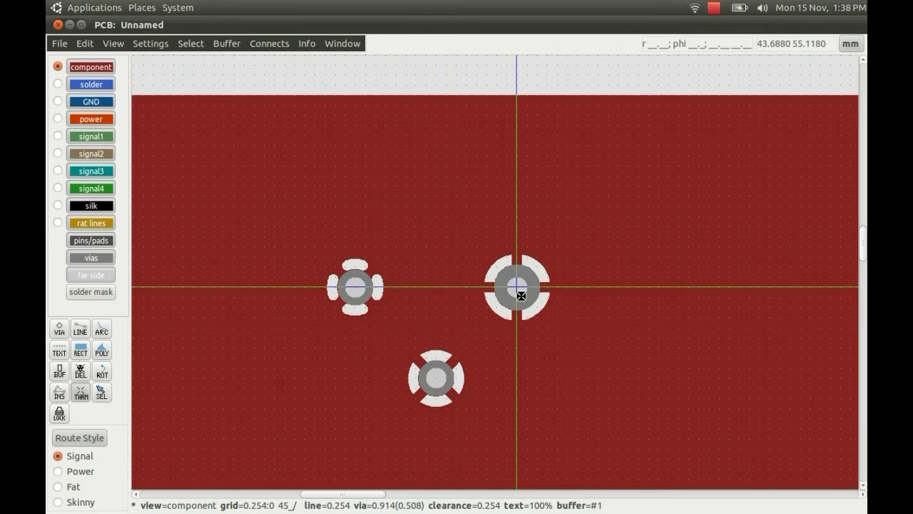
- Enlarge the right via's pad, adjust its clearance, and restore the window to show the notes
key("s")
key("s")
key("s")
key("s")
key("s")
key("s")
key("s")
key("s")
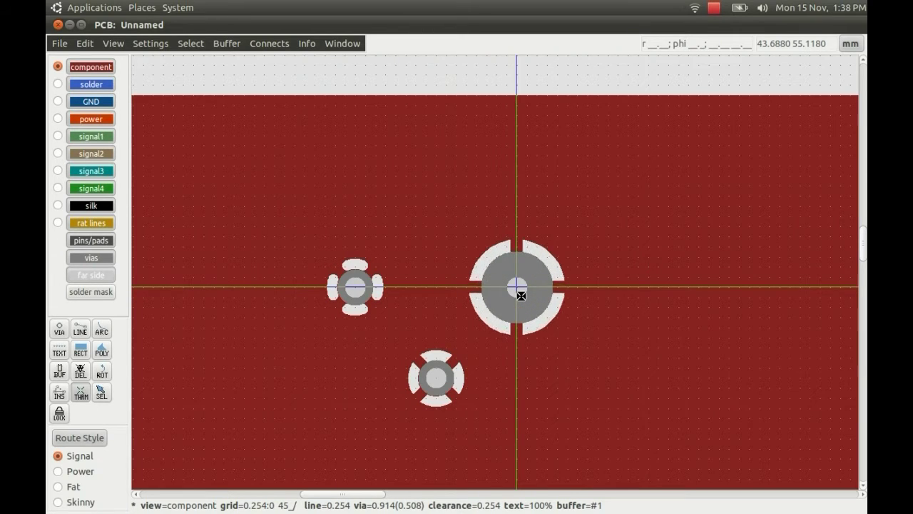
key("k")
key("k")
key("k")
key("k")
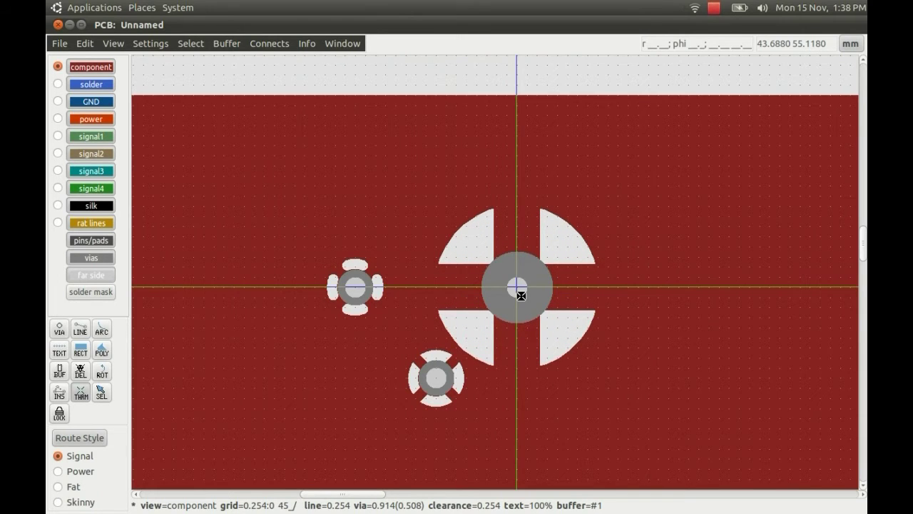
key("shift+k")
key("shift+k")
key("shift+k")
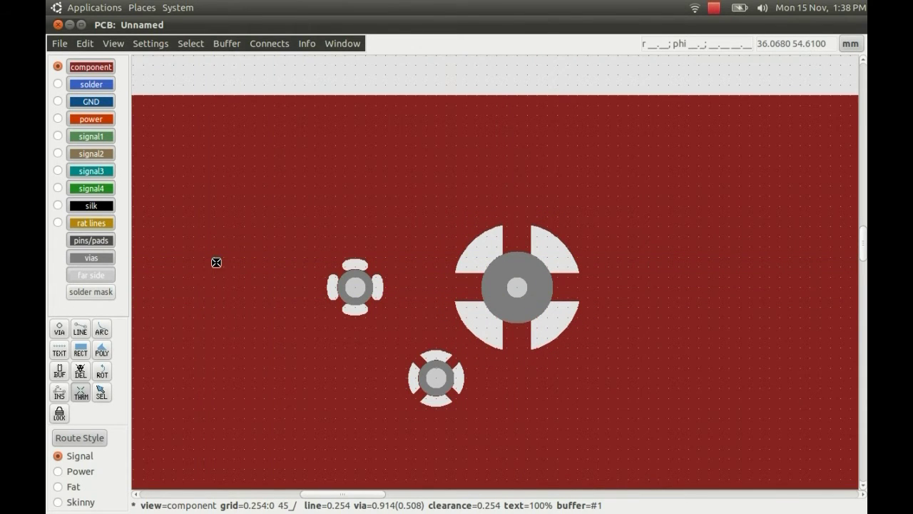
key("alt+F10")
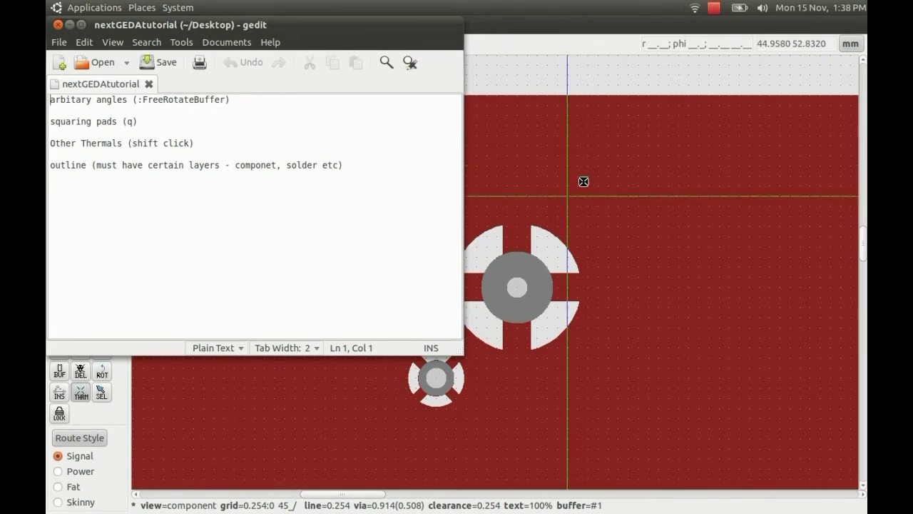
- Send the gedit notes behind the PCB window and zoom out to the whole board
middle_click(426, 24)
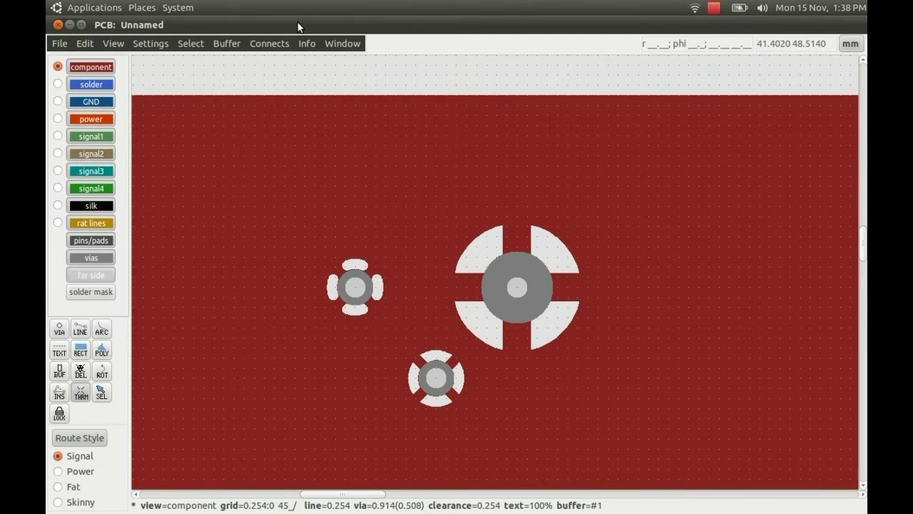
scroll(194, 244, "down", 2)
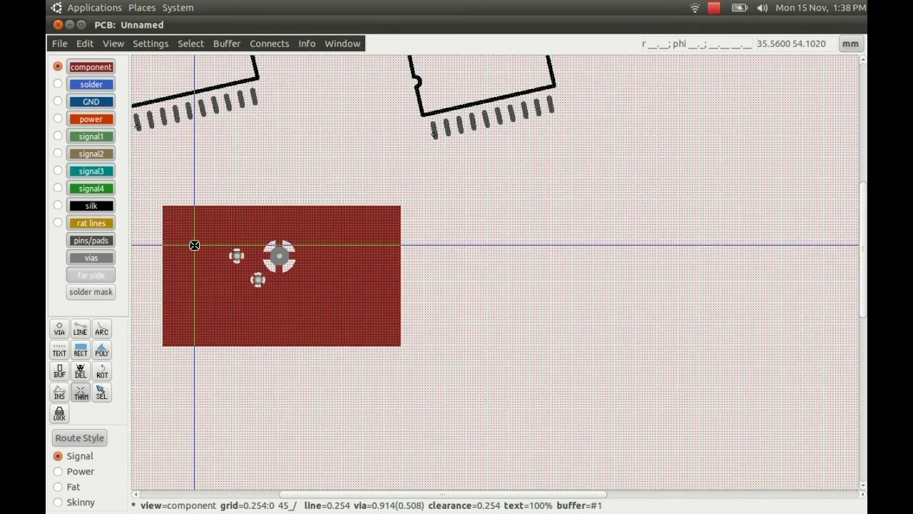
scroll(194, 245, "down", 2)
scroll(147, 69, "down", 1)
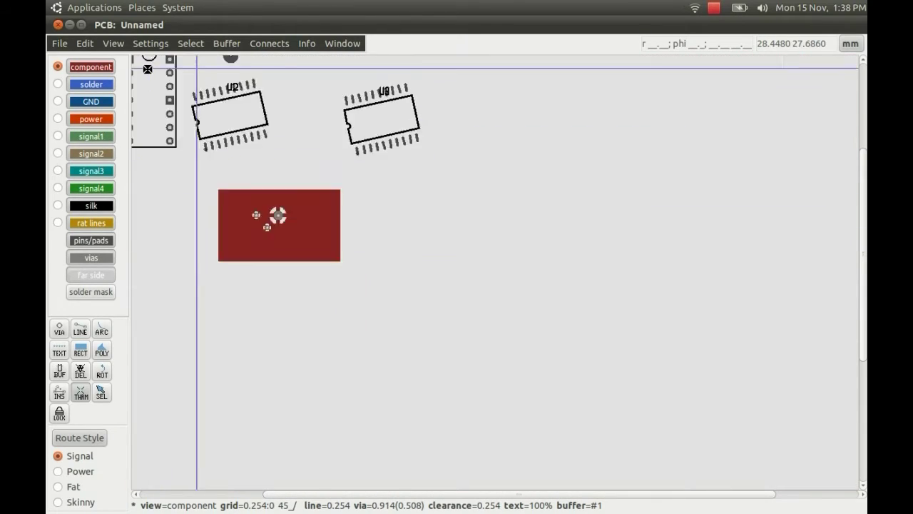
scroll(147, 70, "down", 1)
scroll(159, 160, "up", 2)
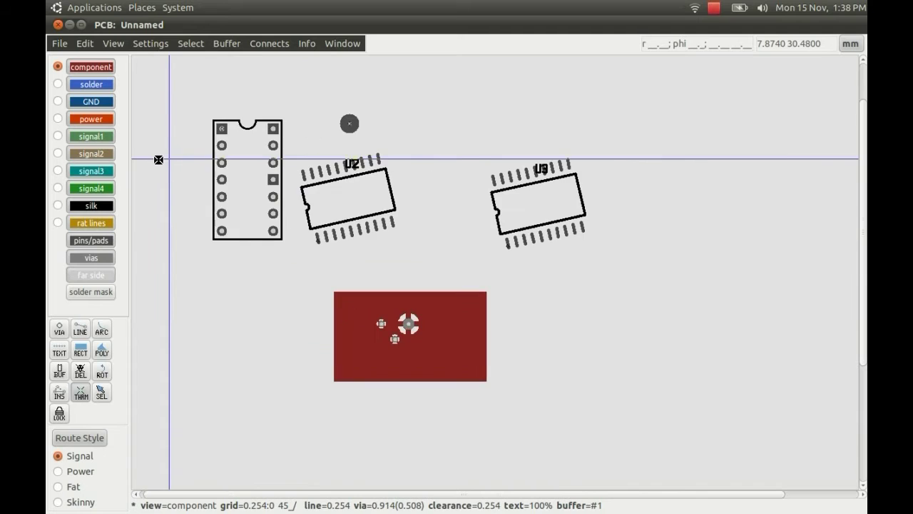
- Toggle visibility of the component, solder, silkscreen and signal3 layers off and on
left_click(105, 68)
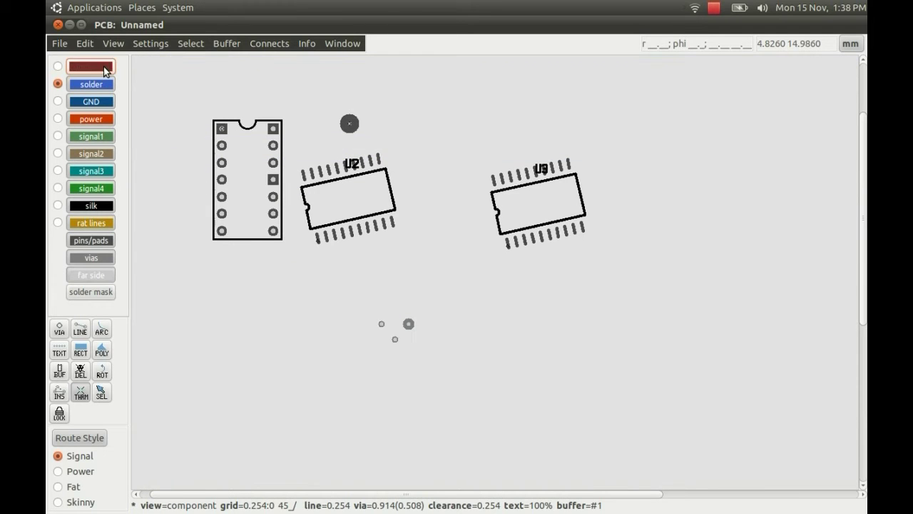
left_click(106, 68)
left_click(106, 84)
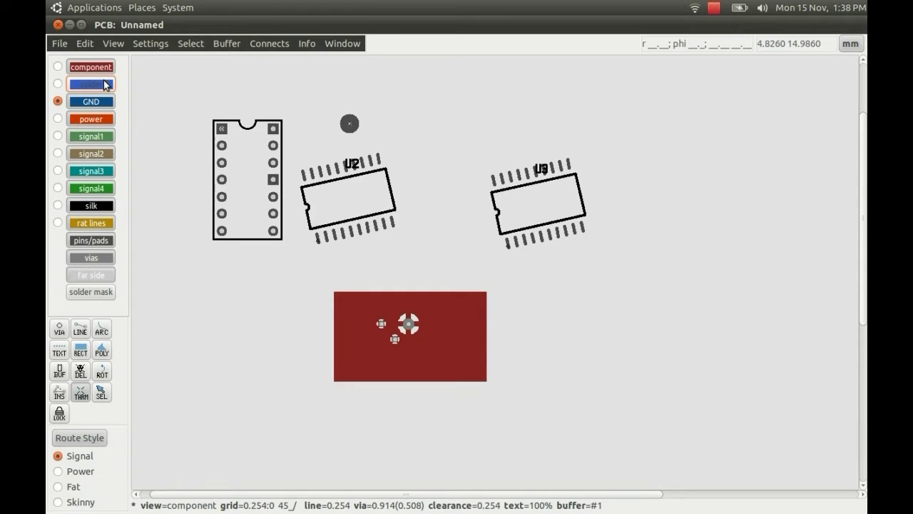
left_click(84, 71)
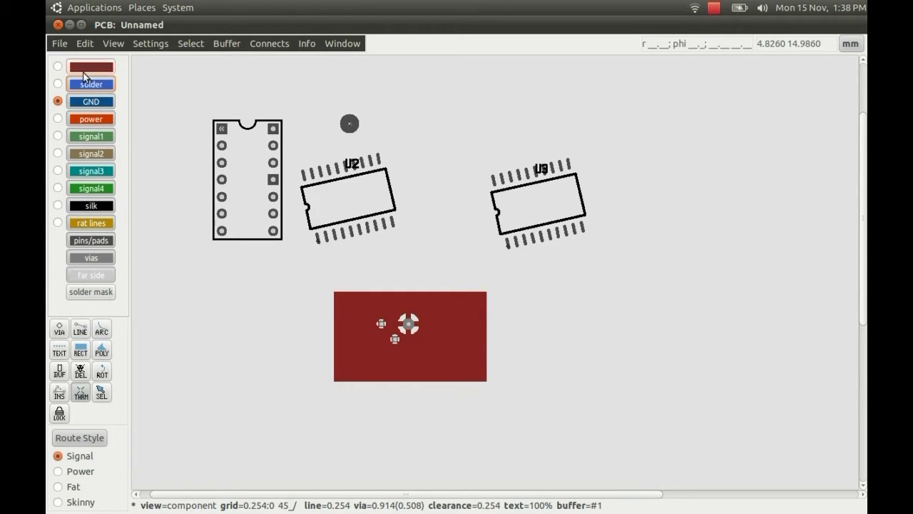
left_click(86, 69)
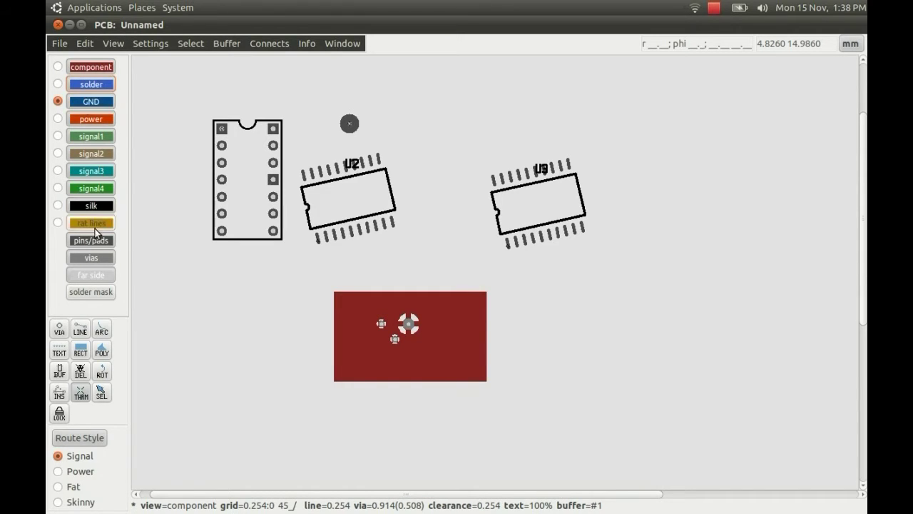
left_click(103, 206)
left_click(103, 209)
left_click(85, 175)
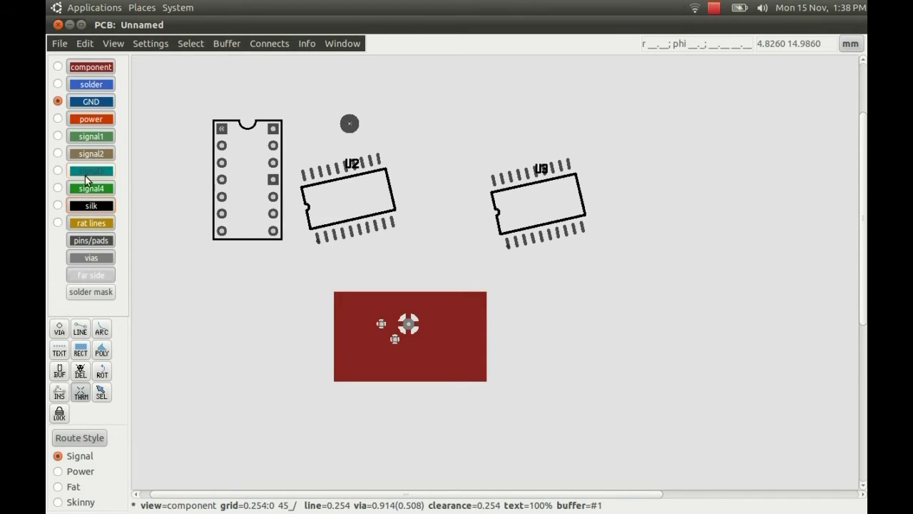
left_click(84, 175)
- Make signal1 the active layer and toggle the signal1 and GND layer visibility
left_click(58, 137)
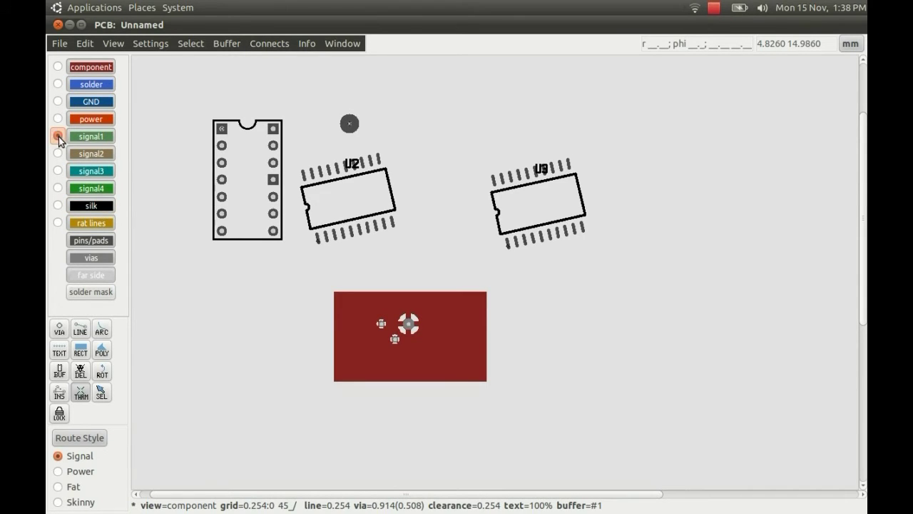
left_click(95, 140)
left_click(90, 139)
left_click(91, 101)
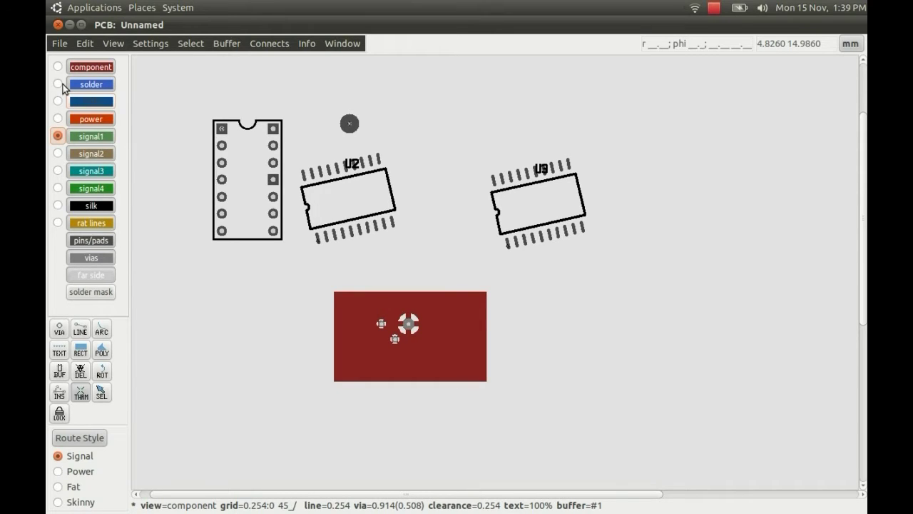
left_click(57, 44)
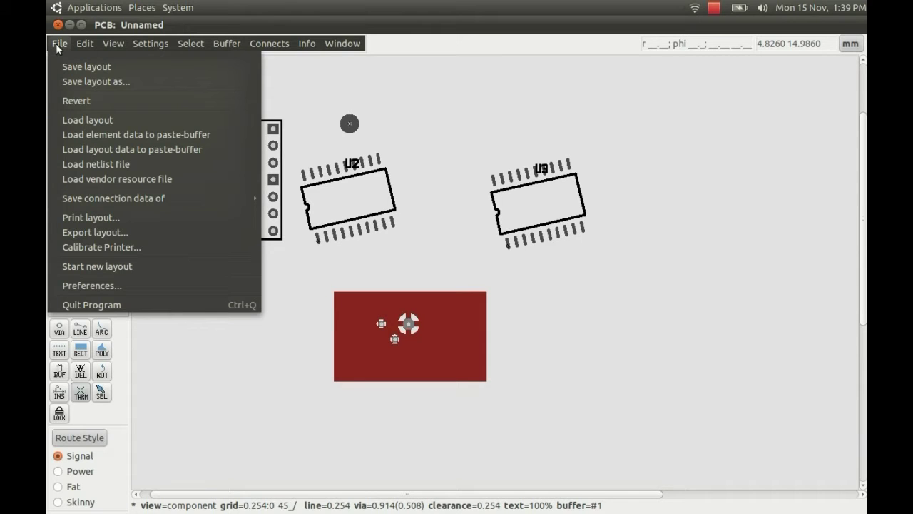
- Rename the active signal1 layer to 'outline' and select the line tool
mouse_move(86, 45)
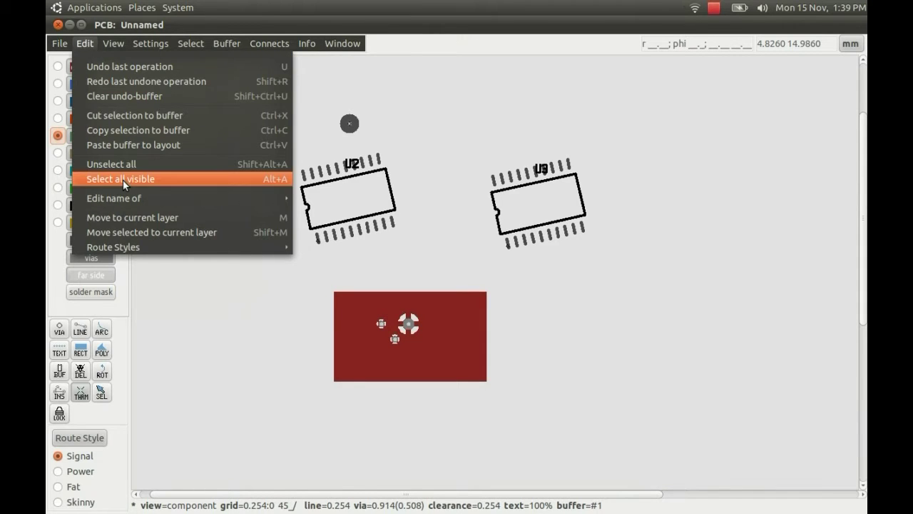
mouse_move(136, 197)
left_click(332, 235)
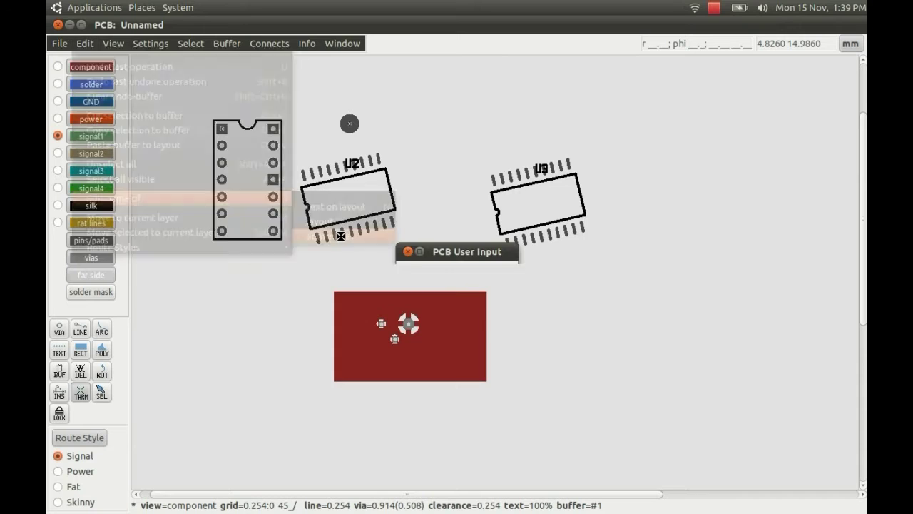
type("outline")
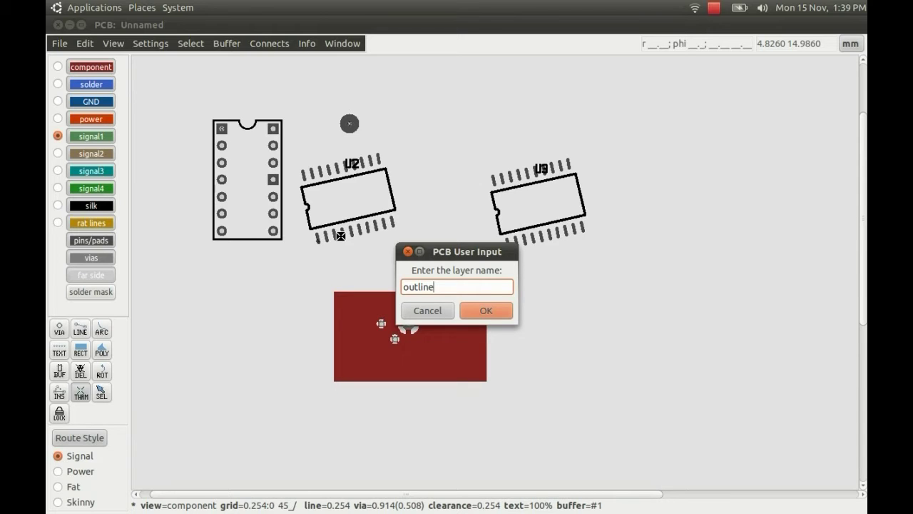
left_click(491, 312)
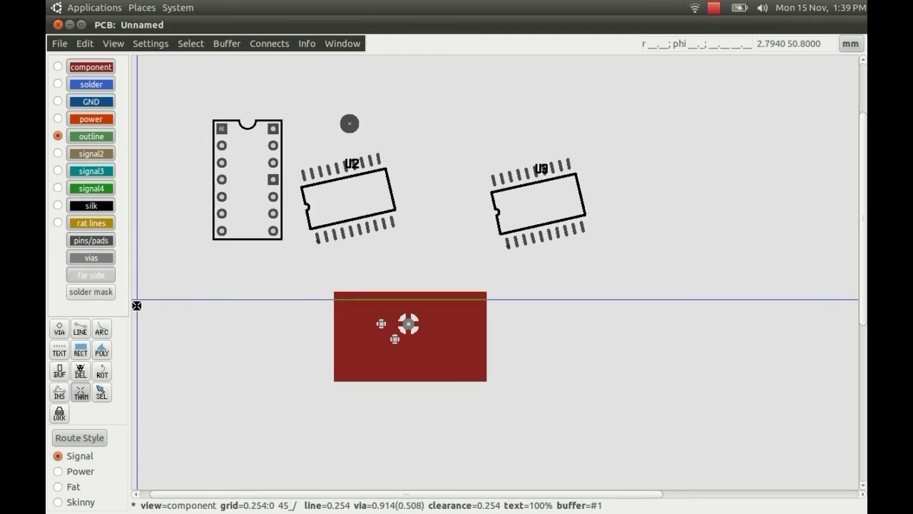
left_click(81, 334)
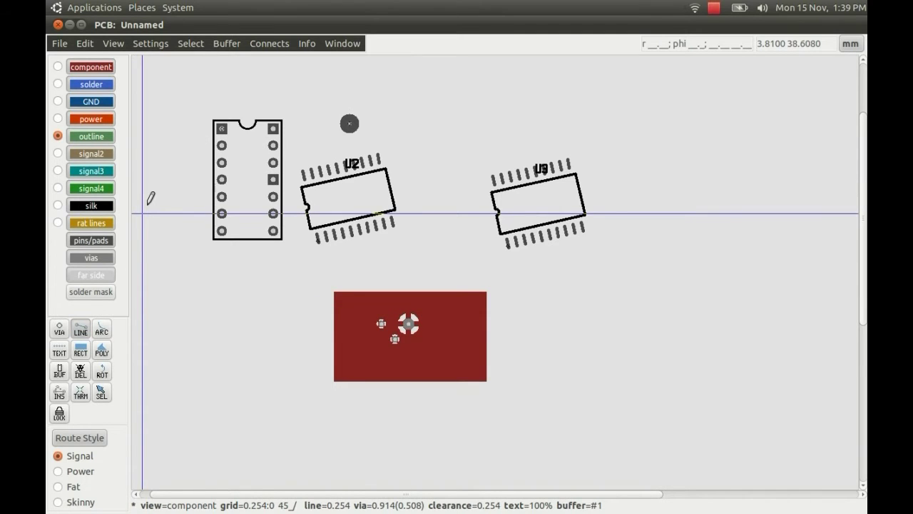
- Draw connected outline lines for the top edge, chamfered right side and bottom edge
left_click(171, 81)
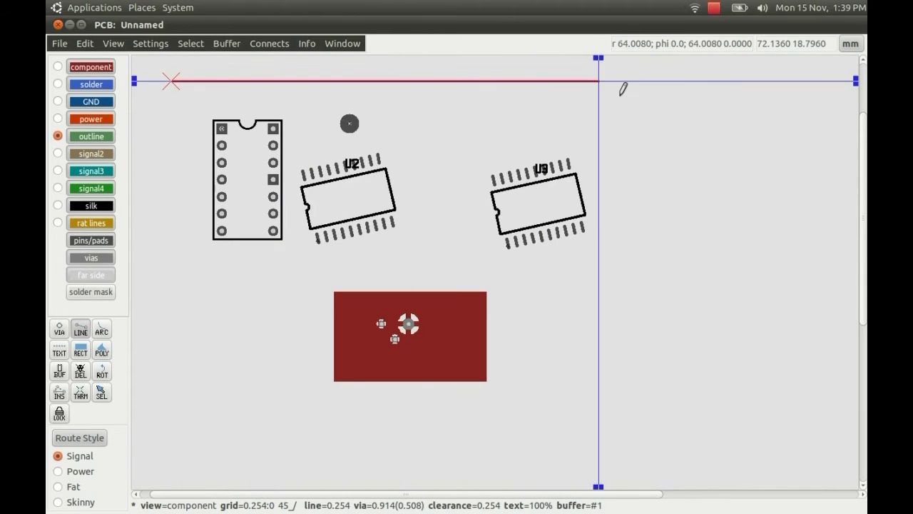
left_click(643, 174)
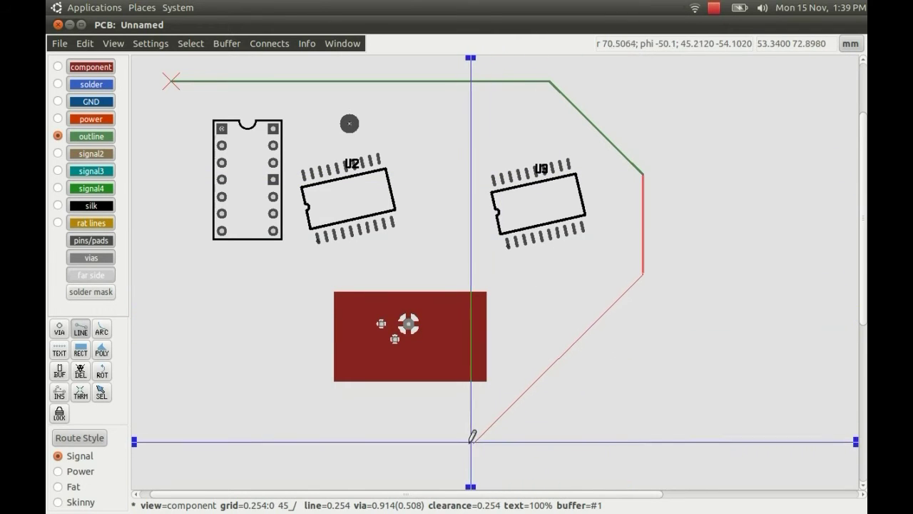
left_click(464, 441)
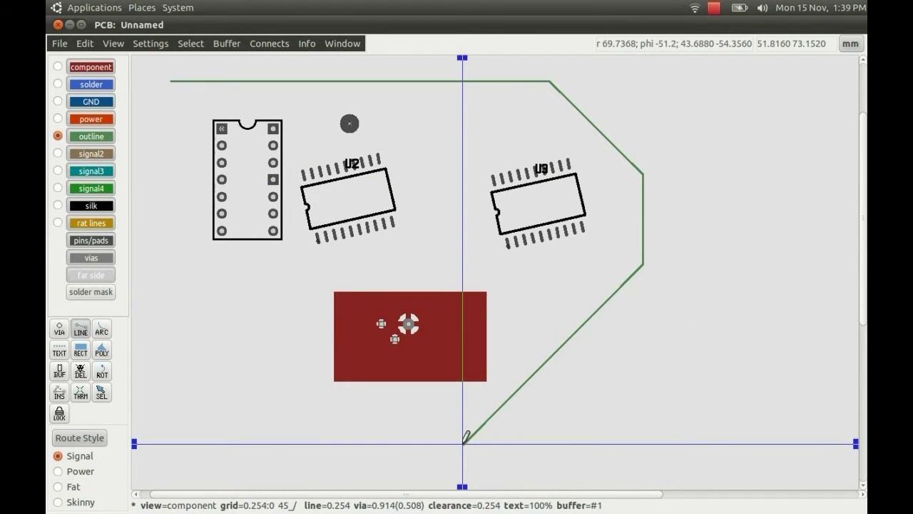
left_click(209, 443)
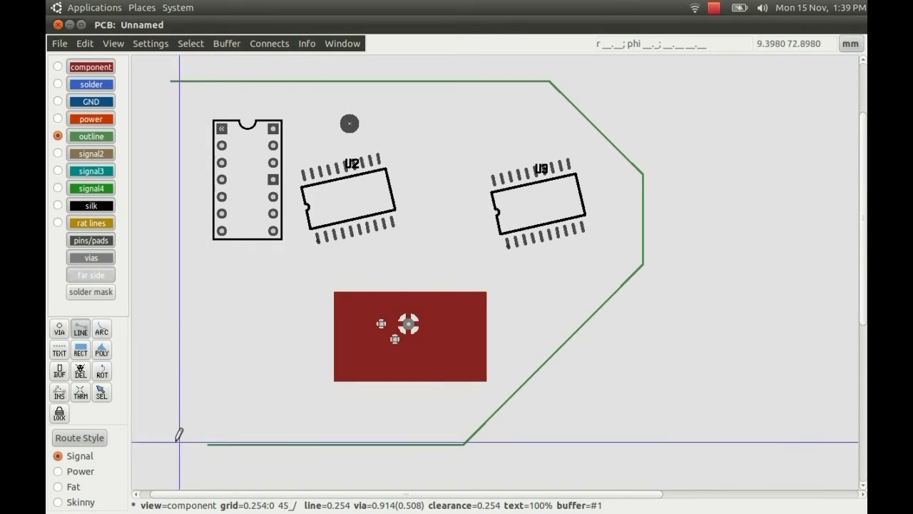
- Draw two curved arcs up the left side from the bottom edge's left end, leaving a top-left gap
left_click(101, 330)
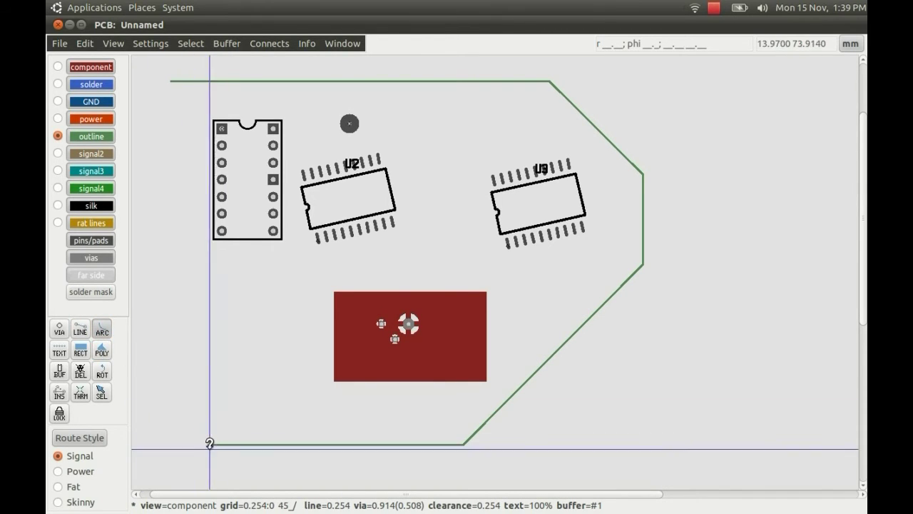
scroll(208, 438, "up", 4)
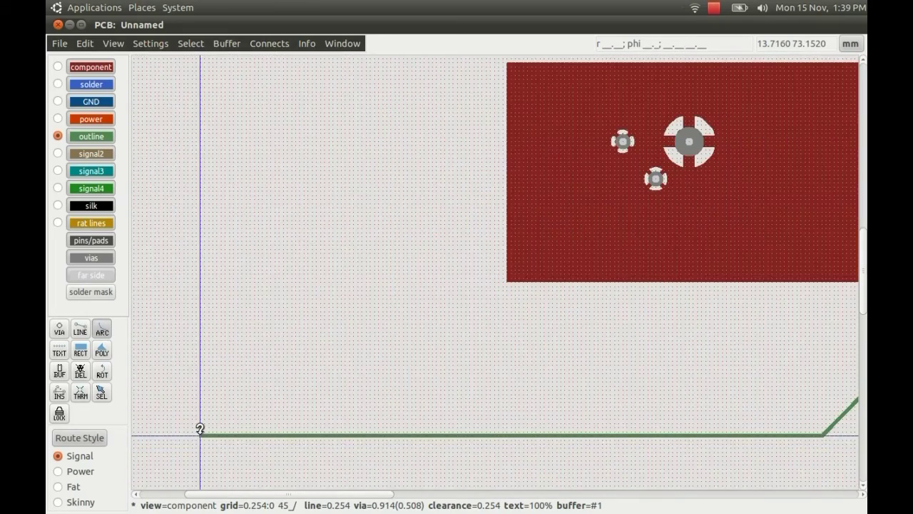
left_click(200, 434)
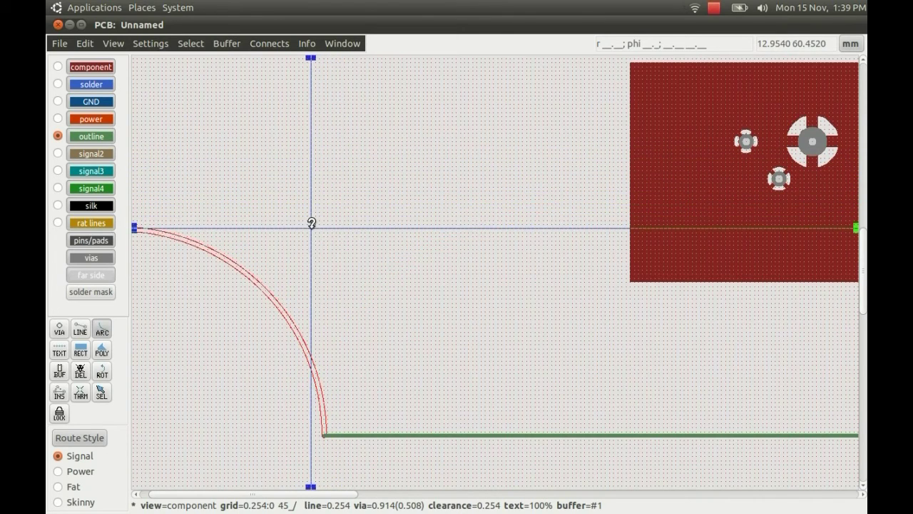
left_click(311, 226)
scroll(207, 214, "down", 3)
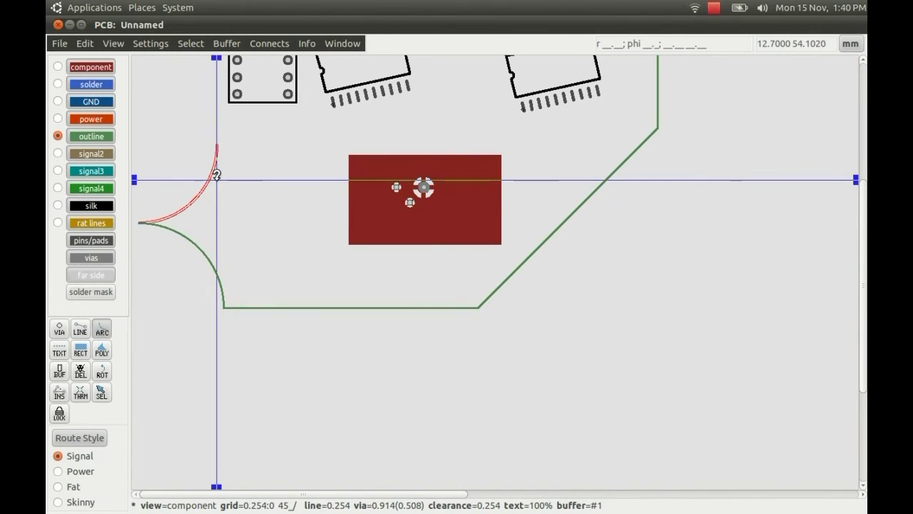
left_click(216, 146)
scroll(163, 107, "up", 2)
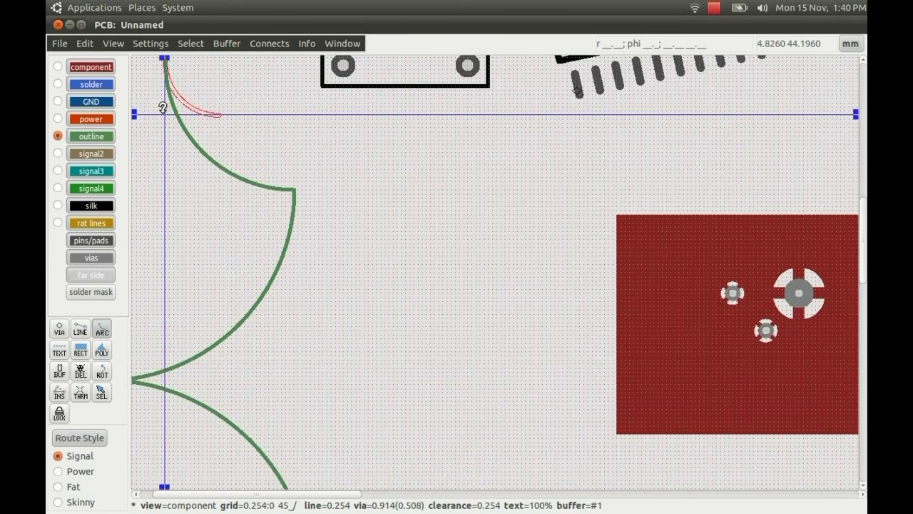
scroll(162, 107, "down", 4)
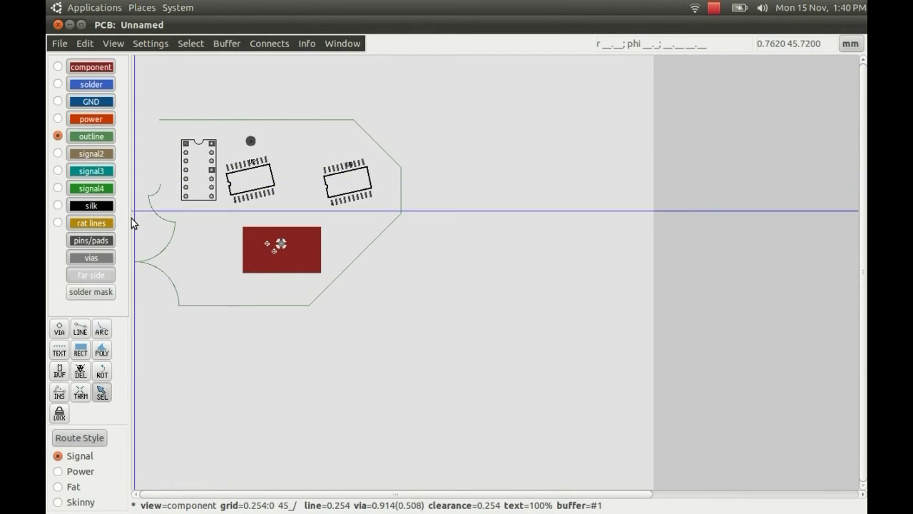
key("Escape")
scroll(146, 93, "up", 1)
scroll(146, 89, "up", 1)
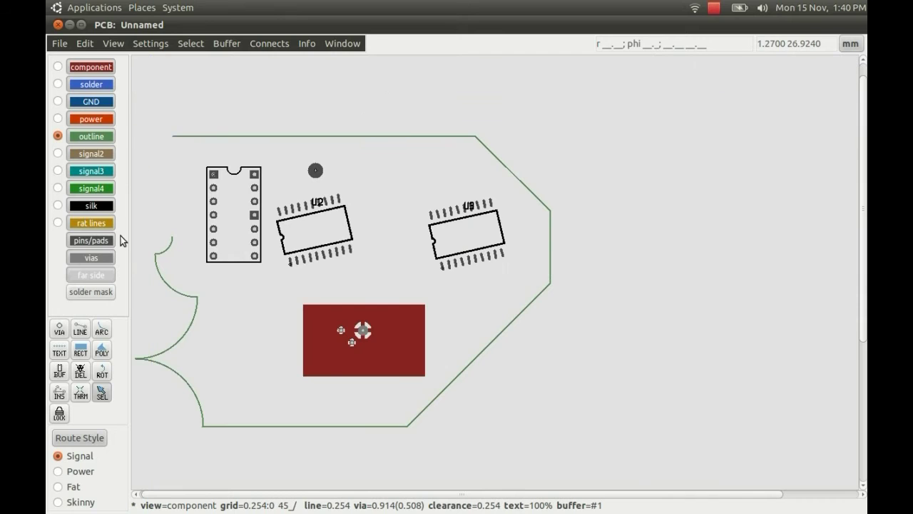
- Draw a vertical line from the outline's top-left corner down to the upper arc's end
left_click(80, 330)
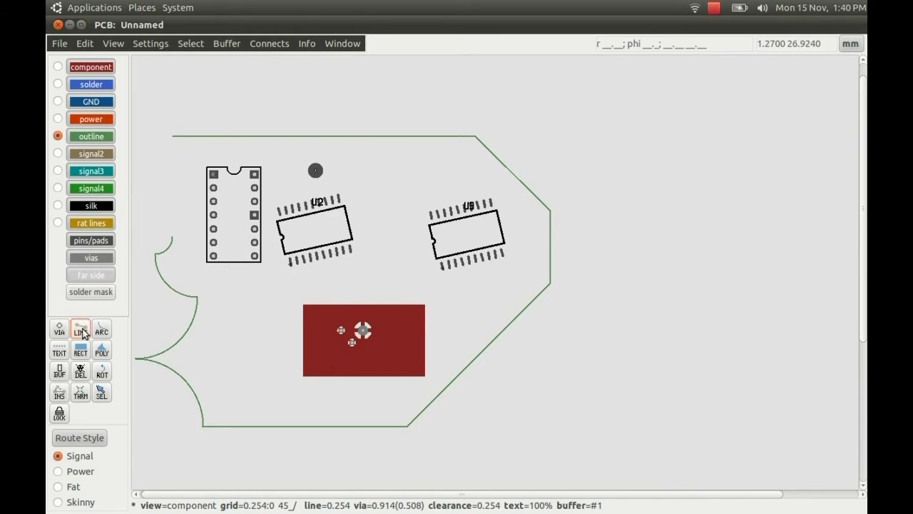
scroll(171, 137, "up", 1)
scroll(170, 137, "up", 1)
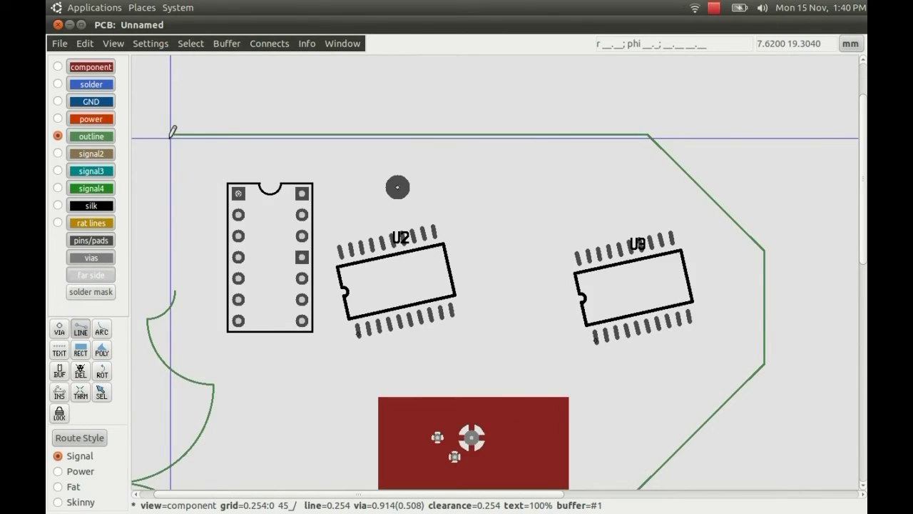
left_click(174, 136)
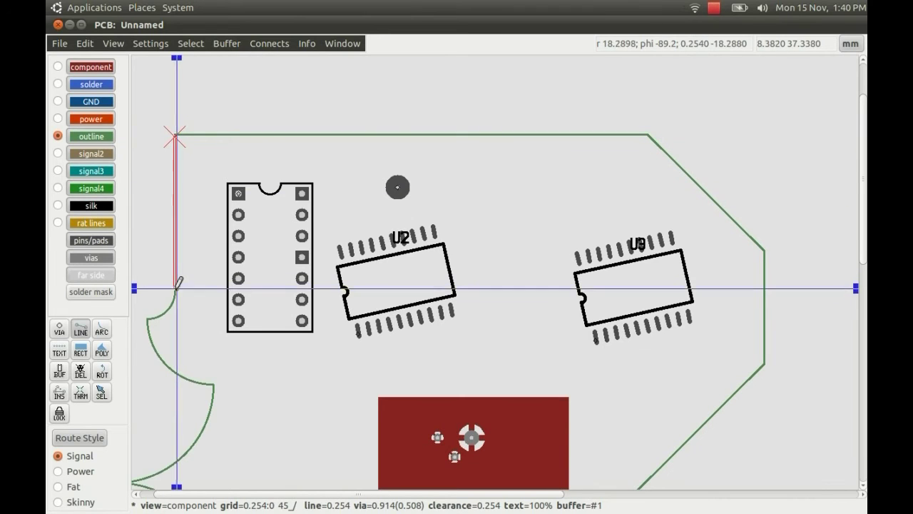
left_click(175, 291)
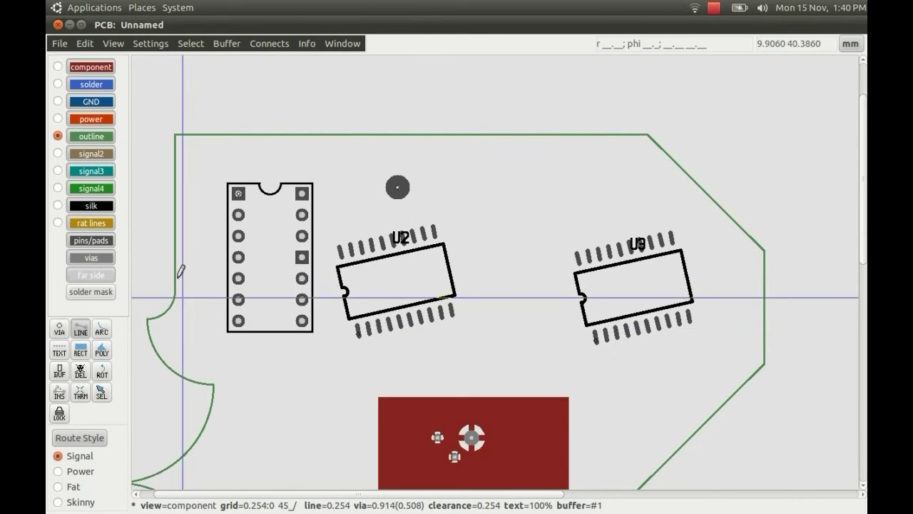
left_click(172, 292)
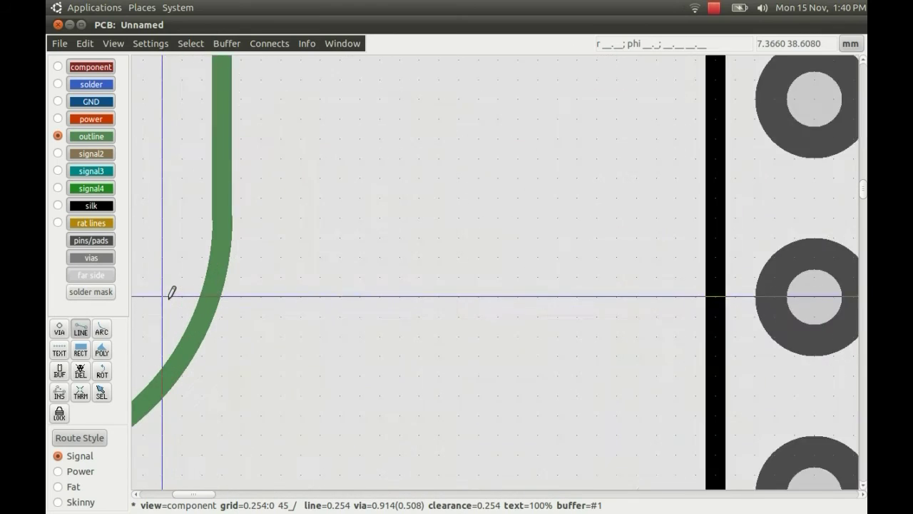
scroll(171, 293, "down", 1)
scroll(171, 293, "down", 5)
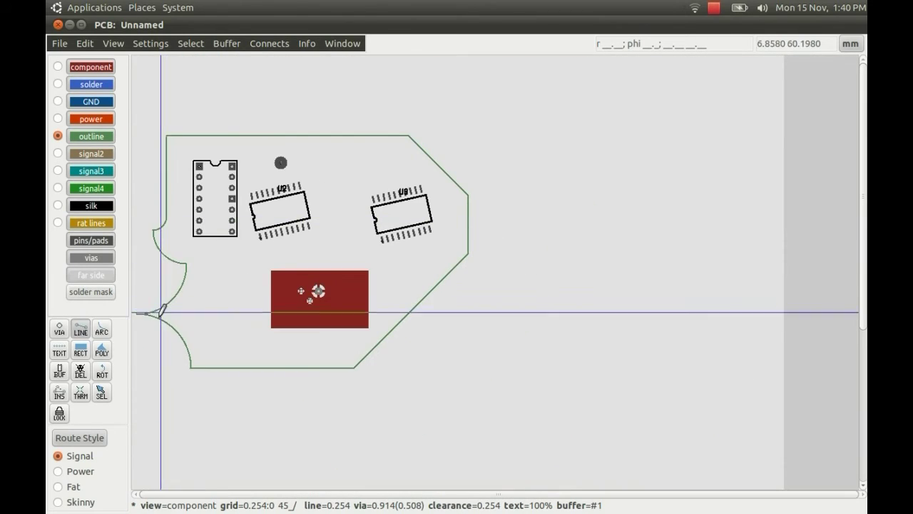
- Toggle the outline layer's visibility off and on twice to check it
left_click(84, 136)
left_click(84, 137)
left_click(84, 136)
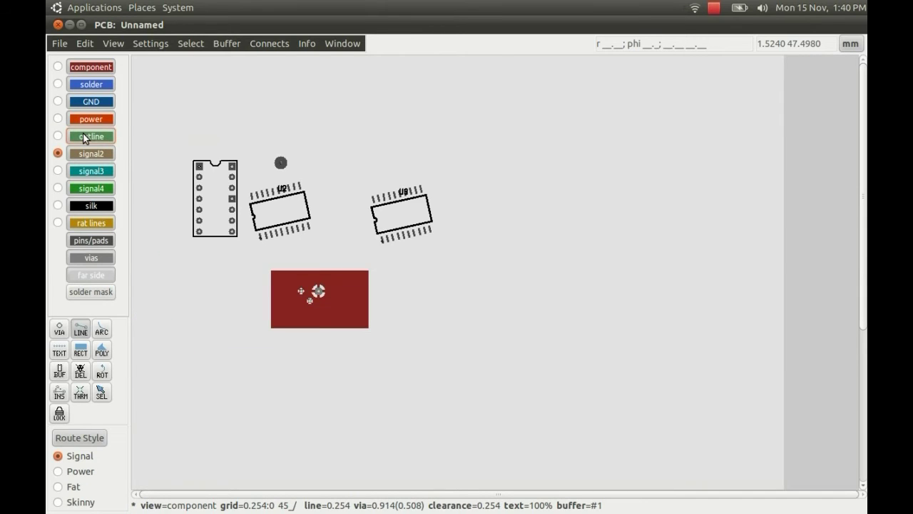
left_click(84, 137)
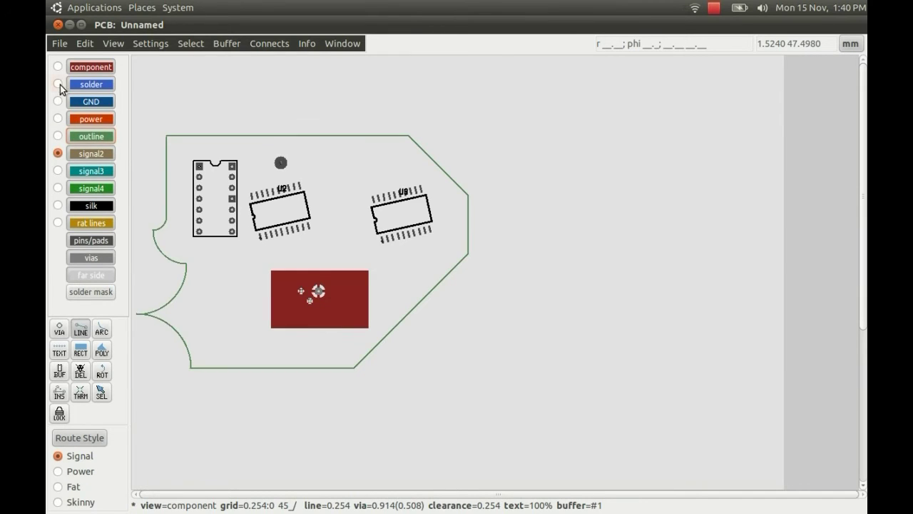
- Set up a PNG export of the layout with resolution 1000 dpi
left_click(59, 44)
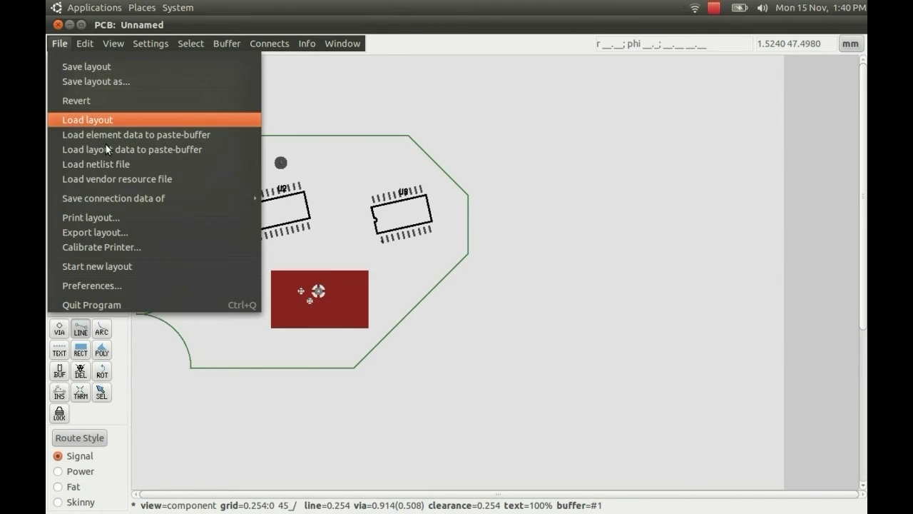
left_click(132, 229)
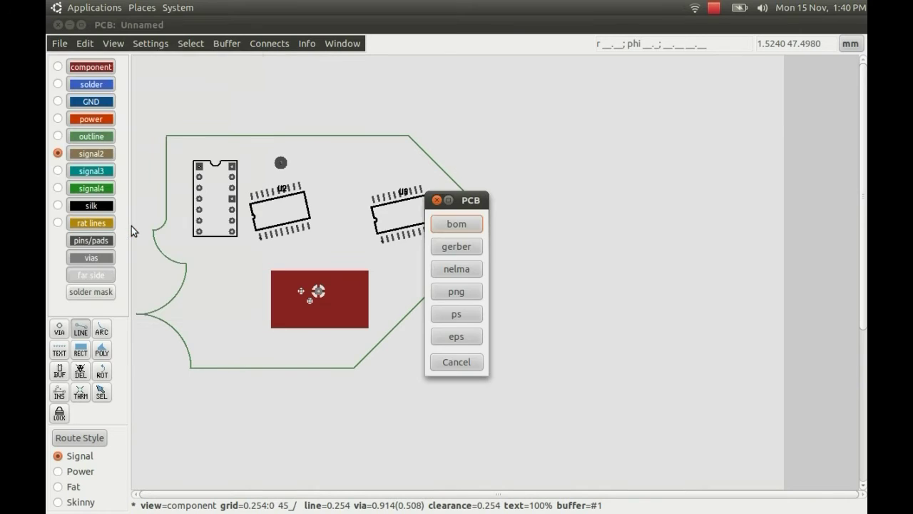
left_click(443, 292)
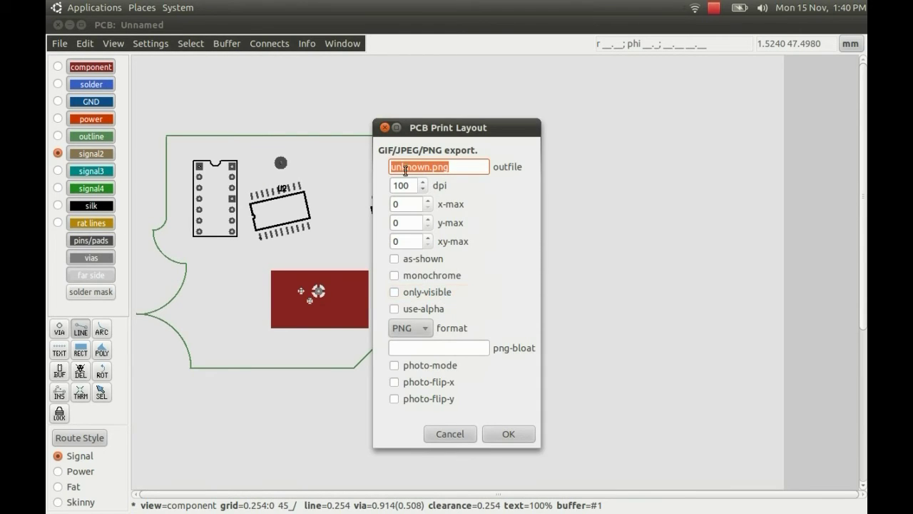
left_click(413, 184)
type("0")
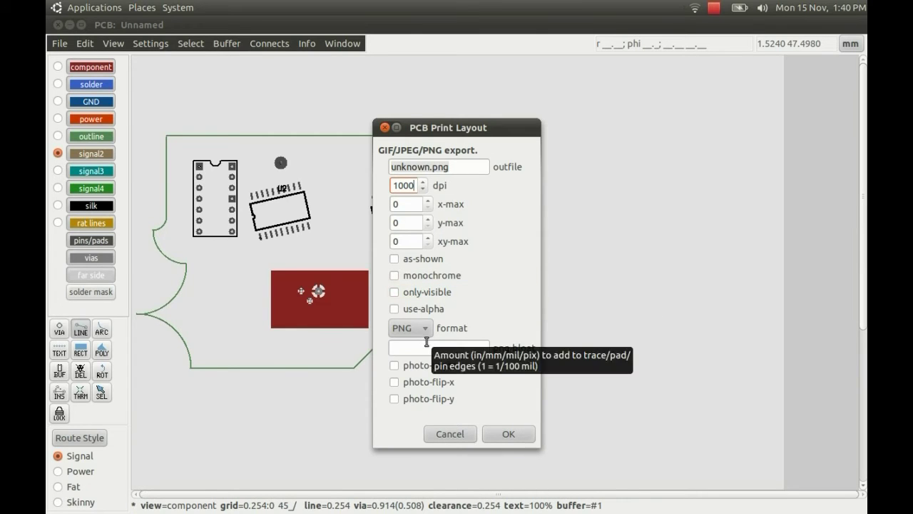
- Cancel the PNG export and save the layout on the Desktop as 'test'
left_click(438, 435)
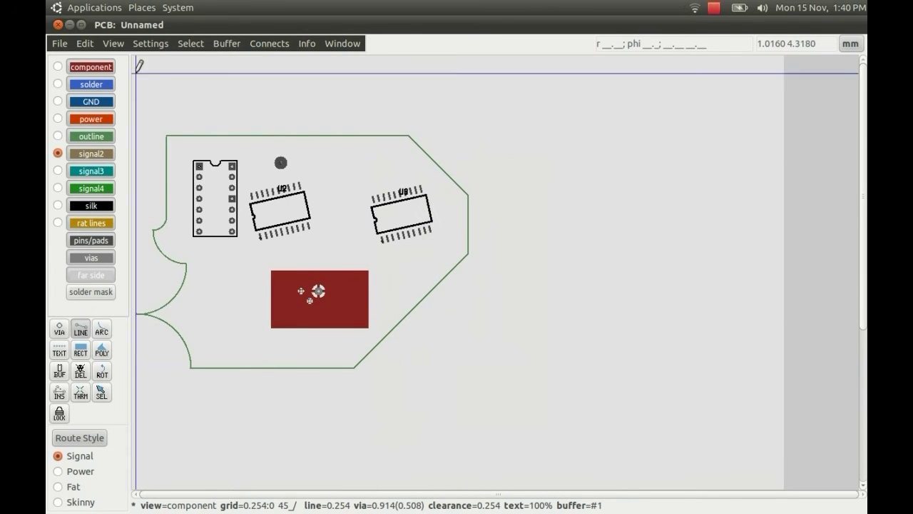
left_click(60, 42)
left_click(77, 67)
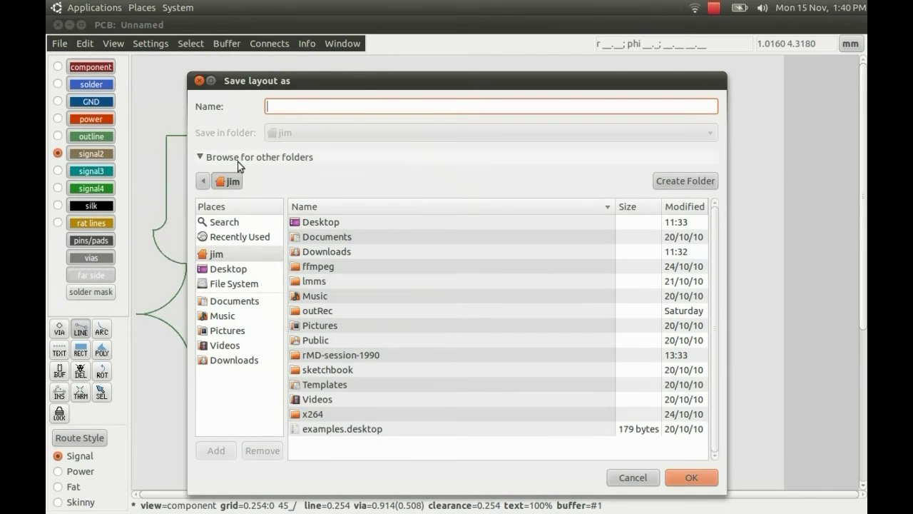
left_click(222, 269)
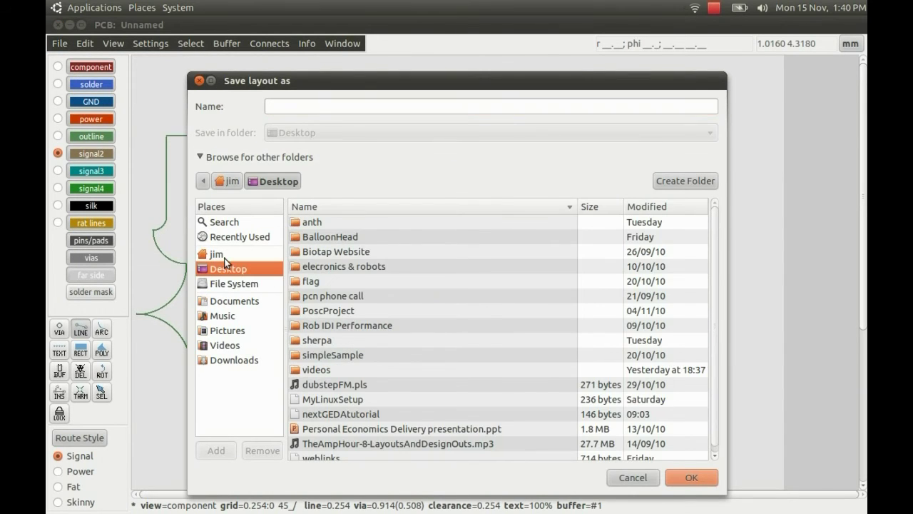
left_click(322, 109)
type("test")
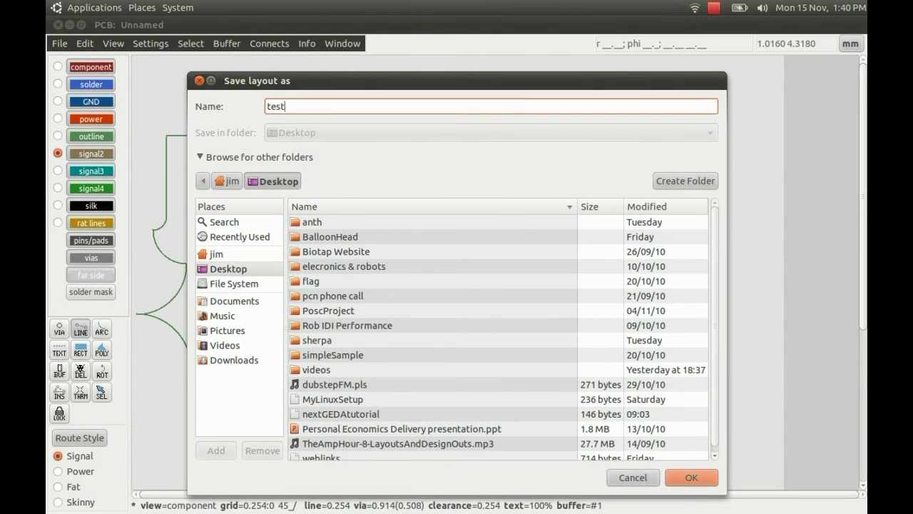
key("Return")
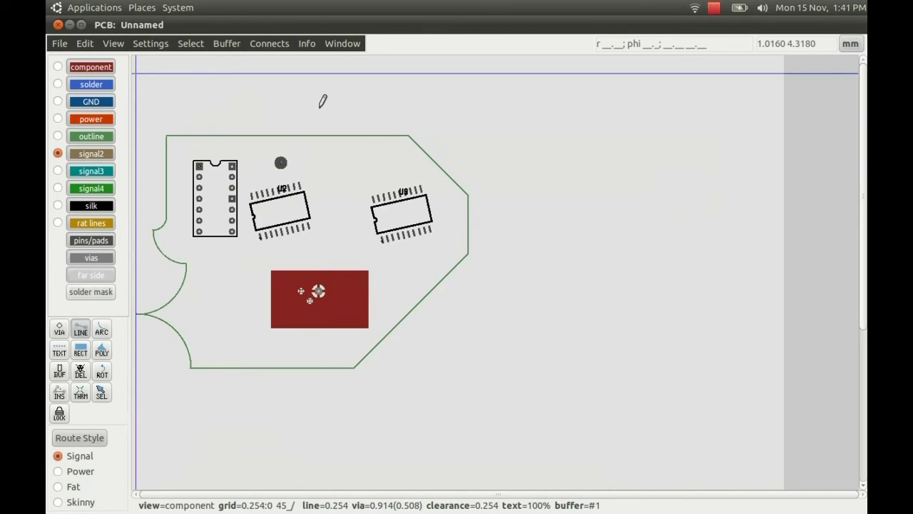
- Export the board as a PNG with use-alpha and photo-mode enabled, then dismiss the format chooser
left_click(63, 44)
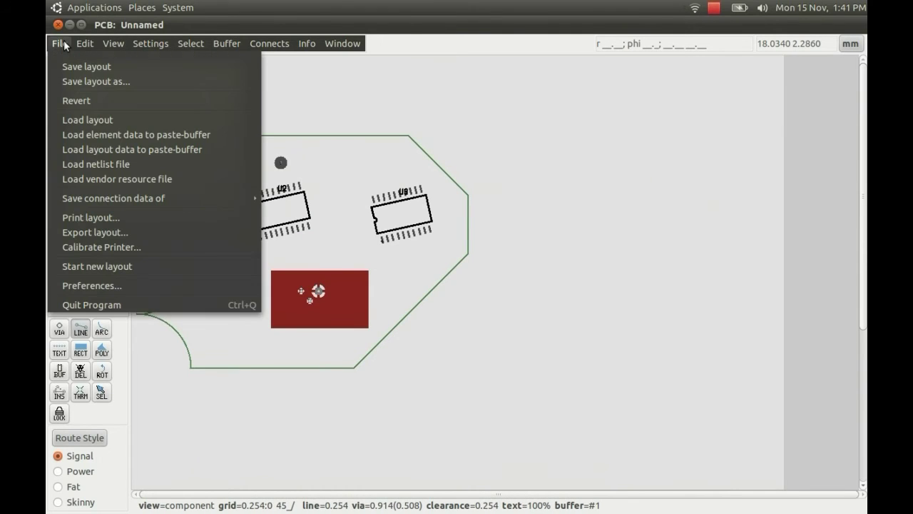
left_click(98, 231)
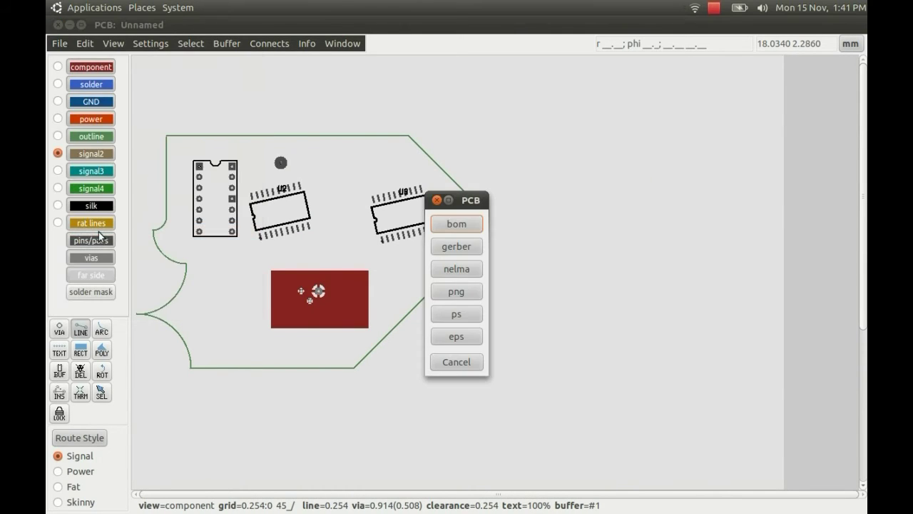
left_click(470, 293)
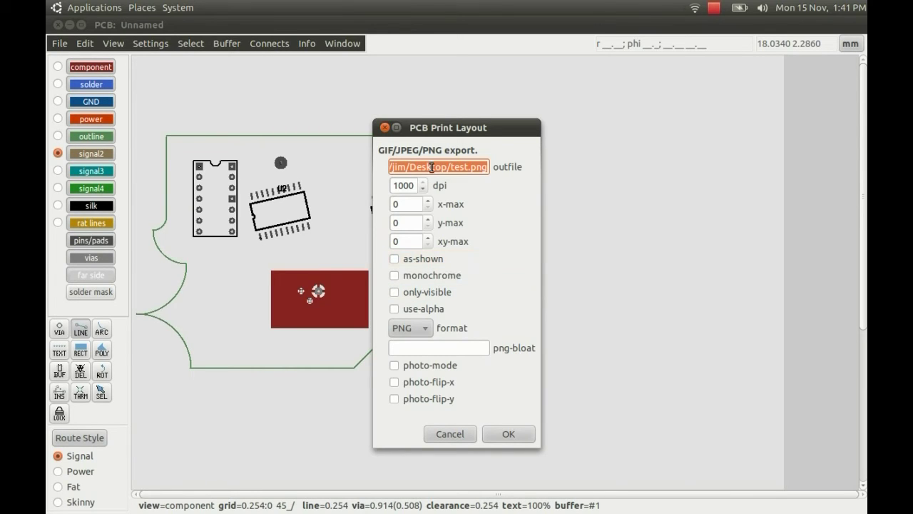
left_click(403, 308)
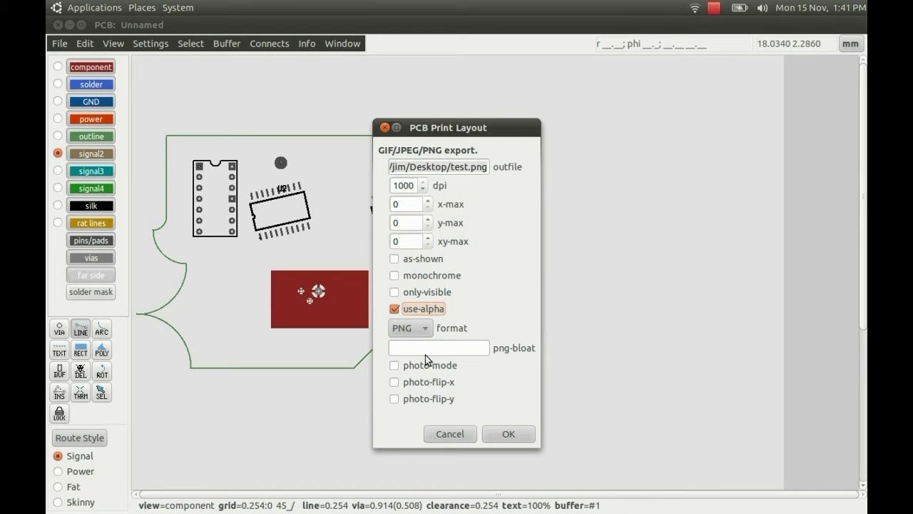
left_click(411, 367)
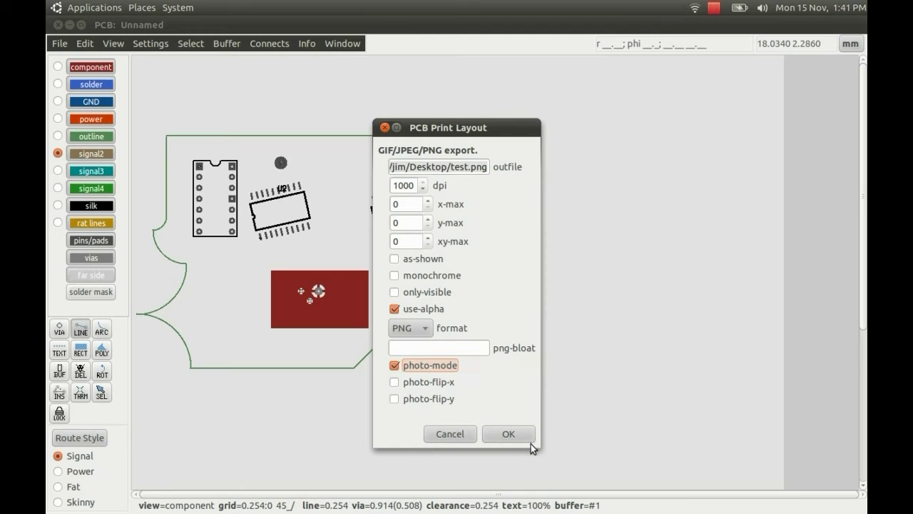
left_click(508, 433)
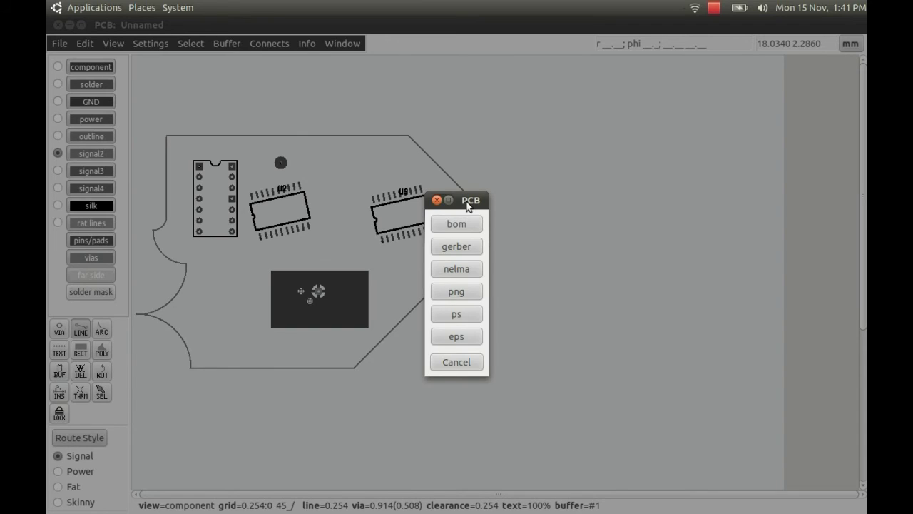
left_click_drag(468, 199, 549, 153)
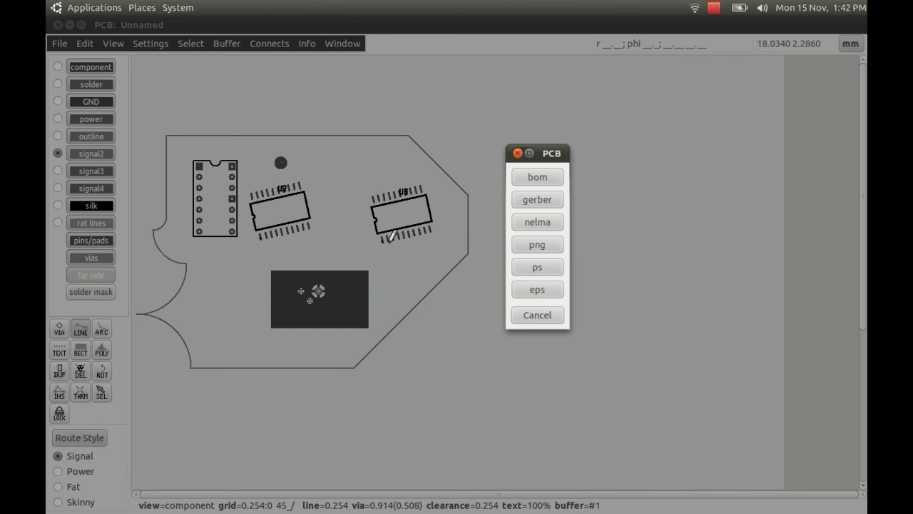
left_click(518, 153)
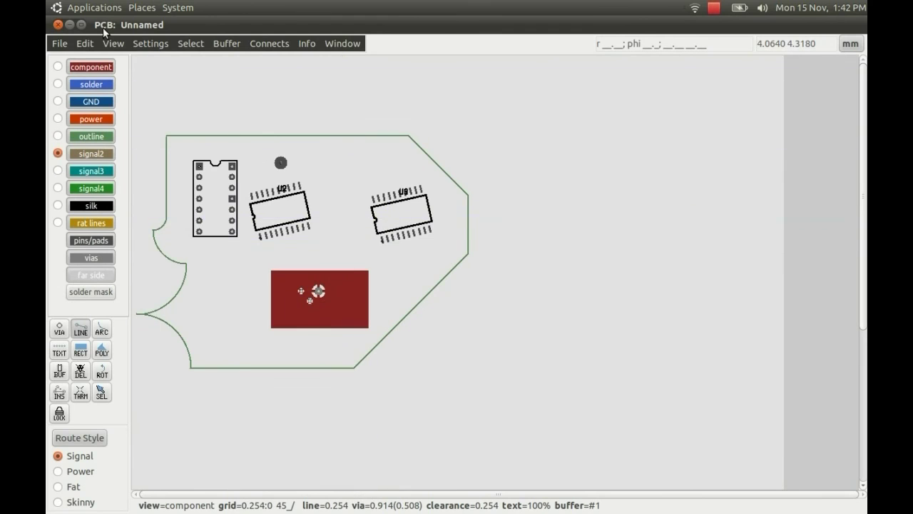
- Close the PCB window, open test.png in Image Viewer, and zoom to inspect the green board
left_click(56, 24)
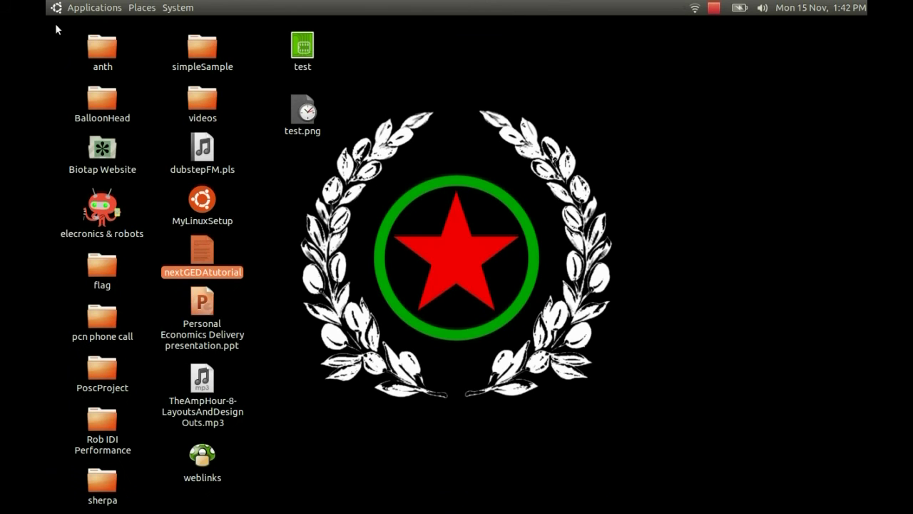
left_click(386, 146)
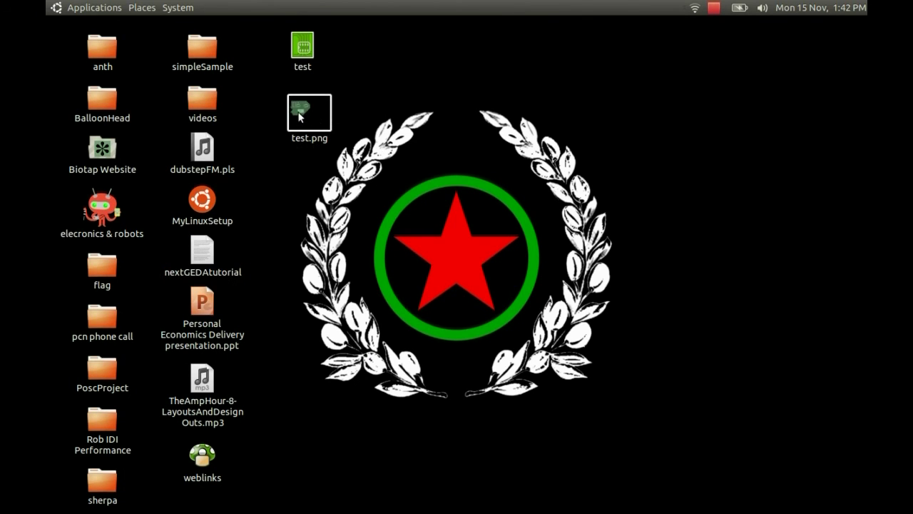
double_click(294, 111)
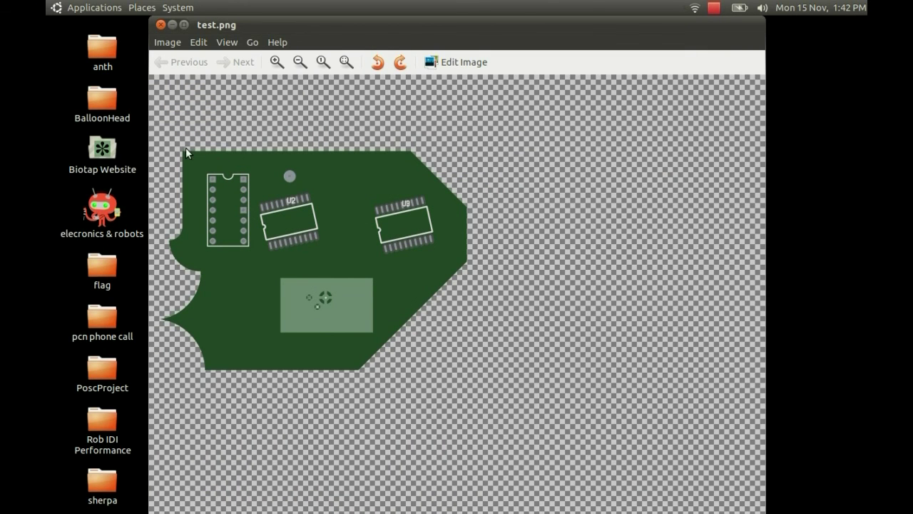
scroll(160, 135, "up", 4)
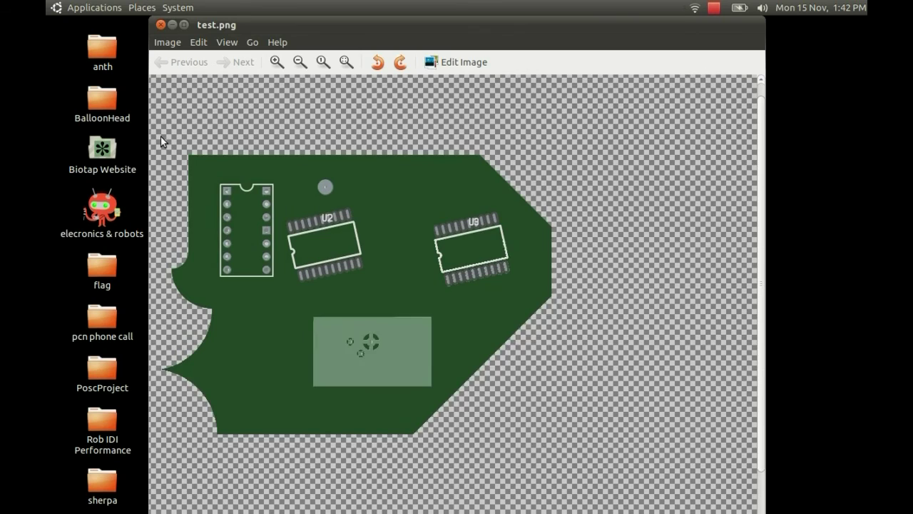
scroll(160, 138, "up", 1)
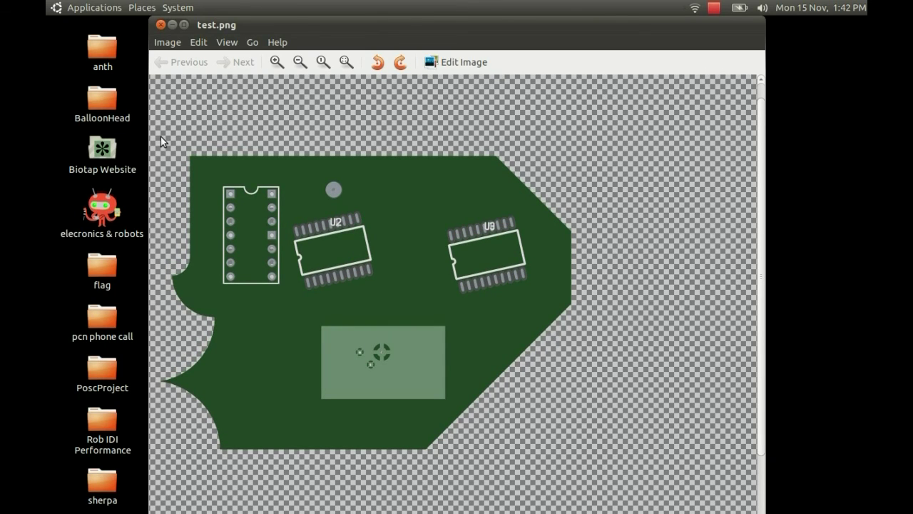
scroll(160, 136, "down", 1)
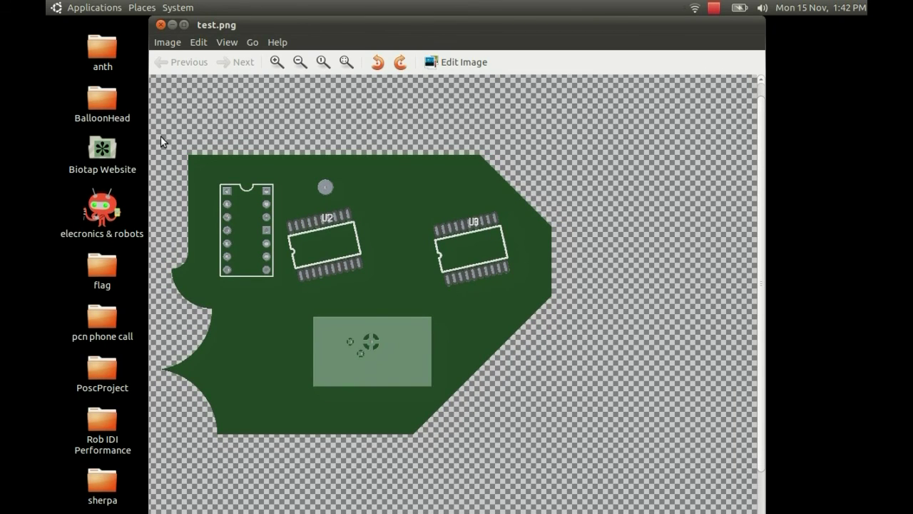
scroll(160, 136, "down", 2)
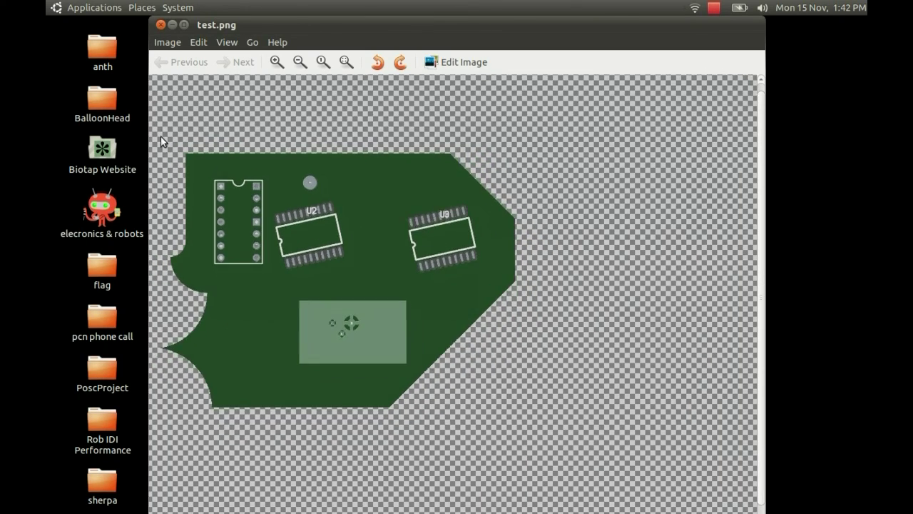
- Close the test.png Image Viewer window, leaving the test and test.png files on the desktop
left_click(161, 24)
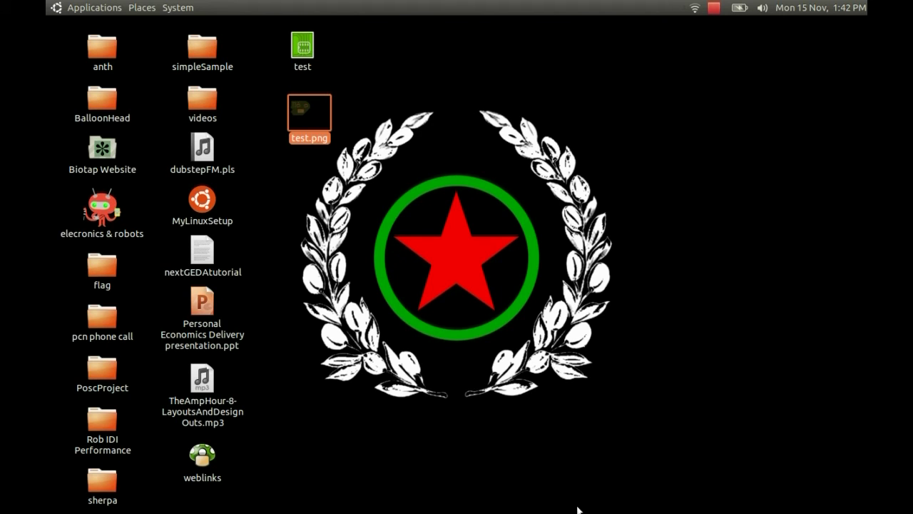
mouse_move(579, 508)
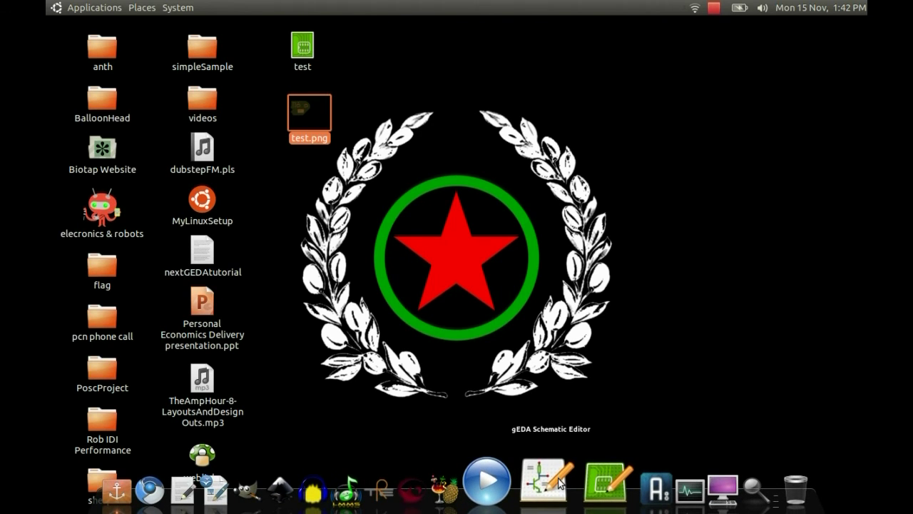